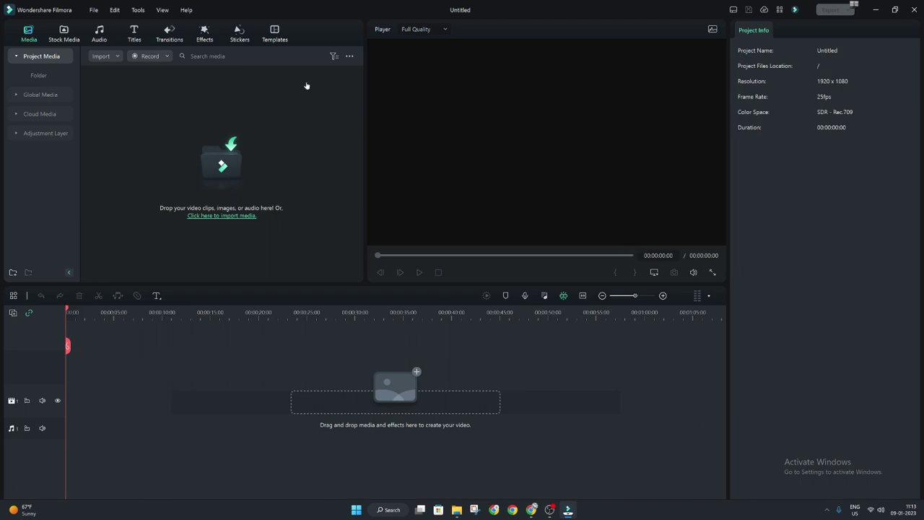
Step: Open the Templates library, expand its category list and scroll through the categories
click(273, 35)
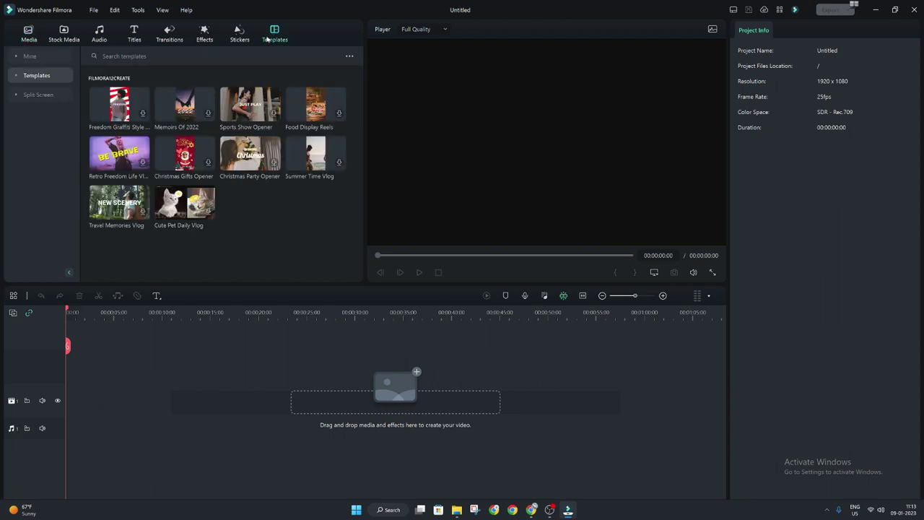
click(48, 80)
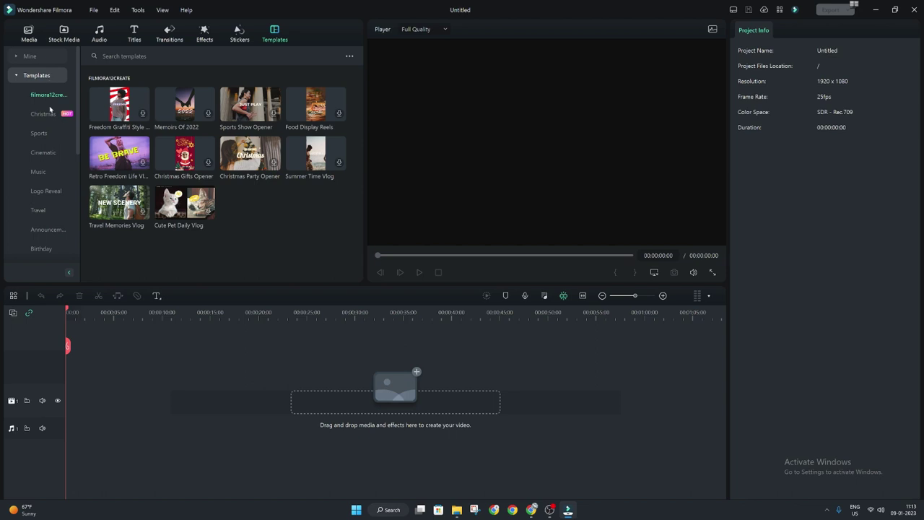
scroll(43, 123, down, 1)
scroll(43, 128, down, 2)
scroll(50, 163, up, 1)
scroll(46, 148, up, 1)
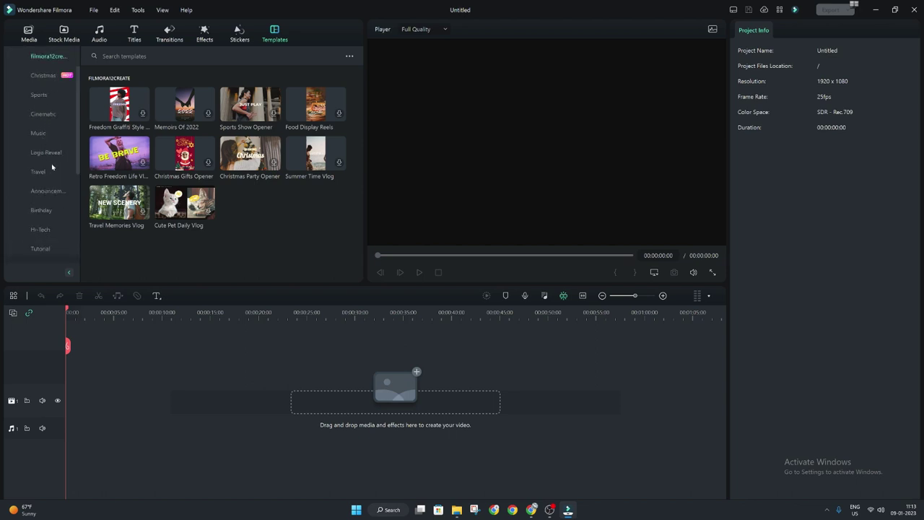
scroll(42, 135, up, 1)
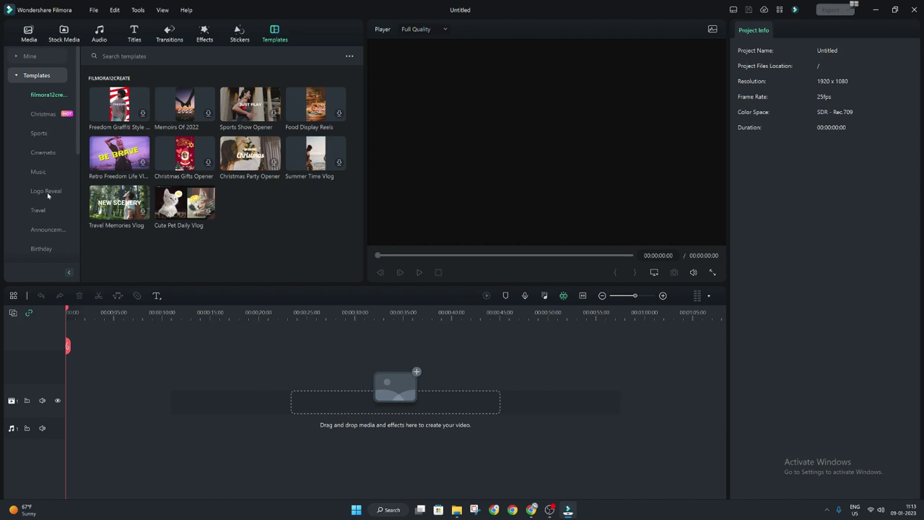
scroll(44, 213, down, 1)
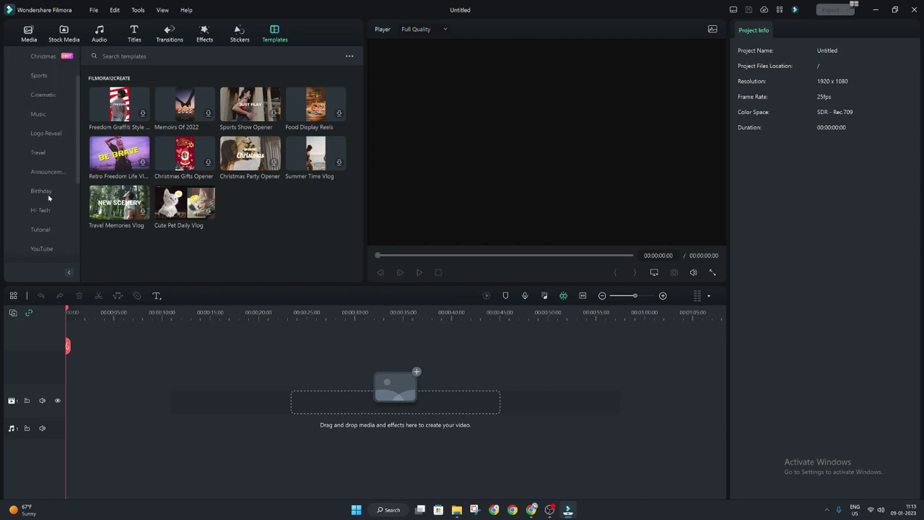
scroll(40, 214, down, 1)
scroll(40, 214, down, 1)
scroll(40, 214, up, 1)
scroll(40, 215, up, 1)
scroll(40, 214, up, 1)
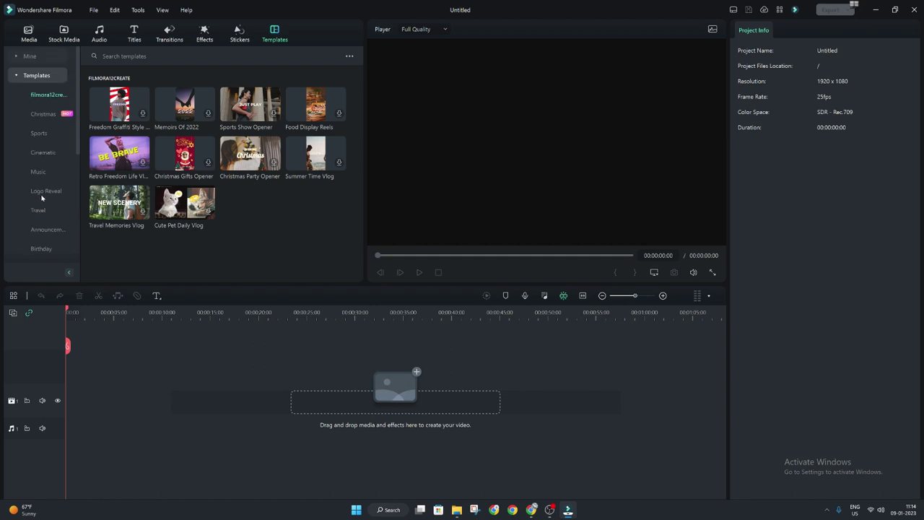
Step: Look through the Travel templates, then return to the FILMORA12CREATE collection
click(39, 211)
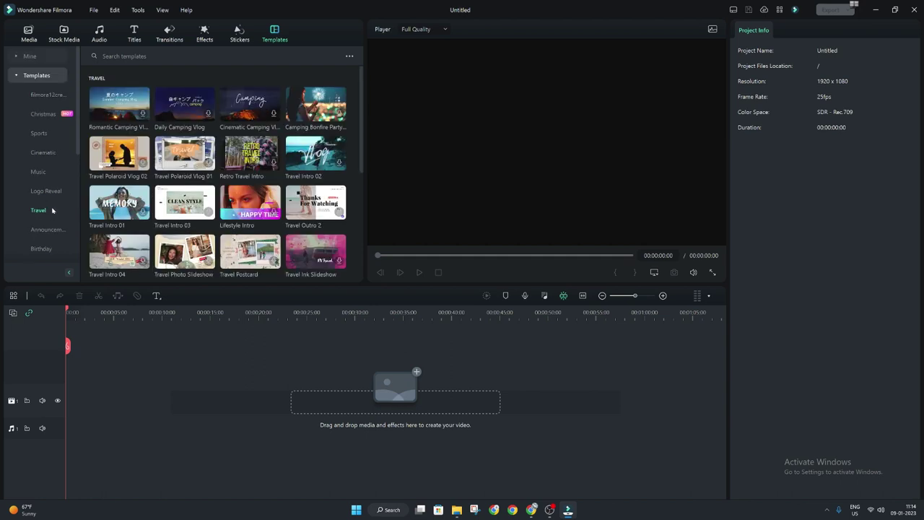
scroll(53, 210, down, 1)
scroll(183, 208, down, 3)
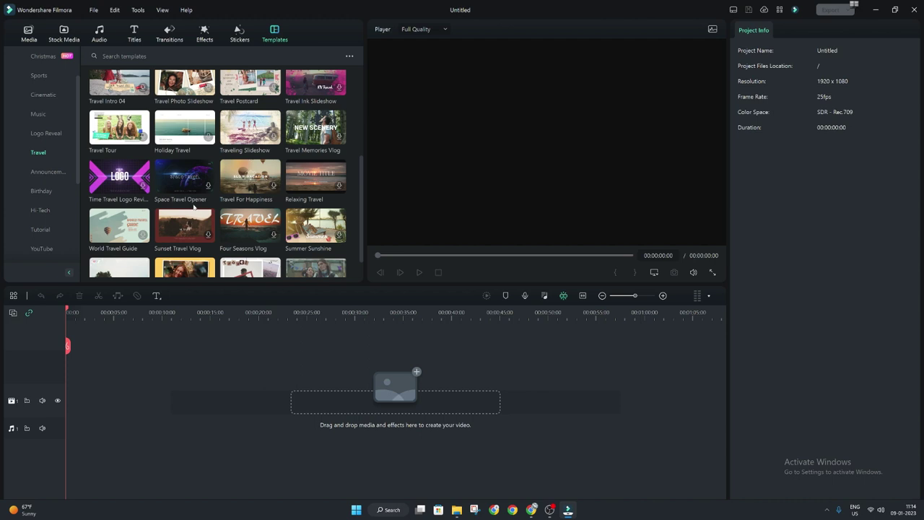
scroll(40, 194, up, 1)
click(48, 97)
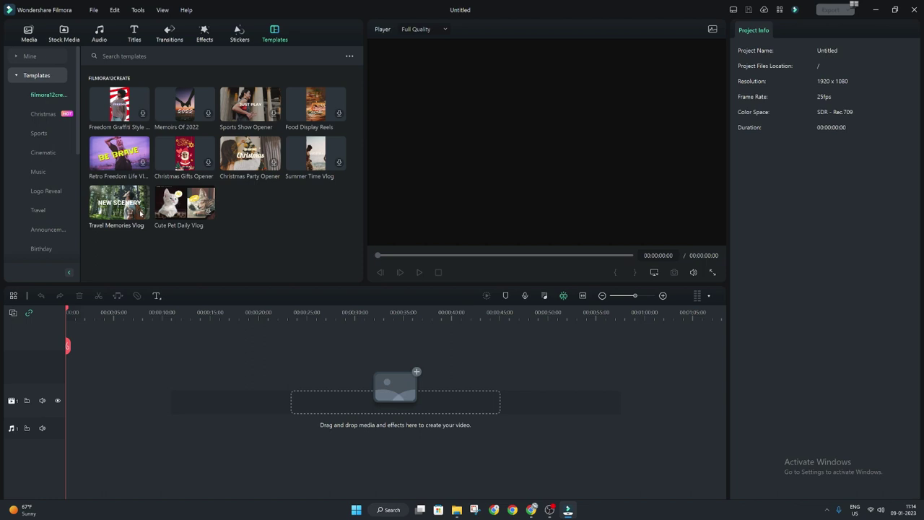
scroll(77, 204, down, 5)
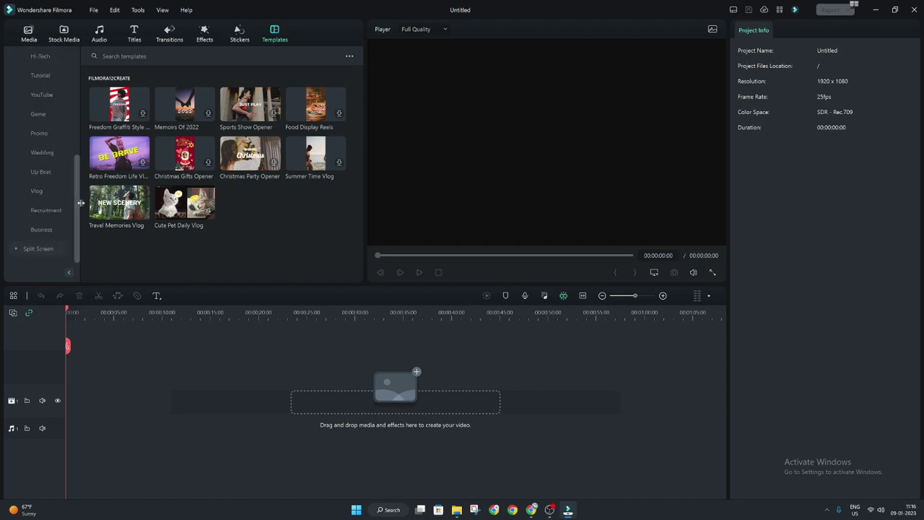
Step: Add the Travel Memories Vlog template to the timeline and scrub its opening back to the MEET title
click(121, 207)
drag(121, 207, 73, 398)
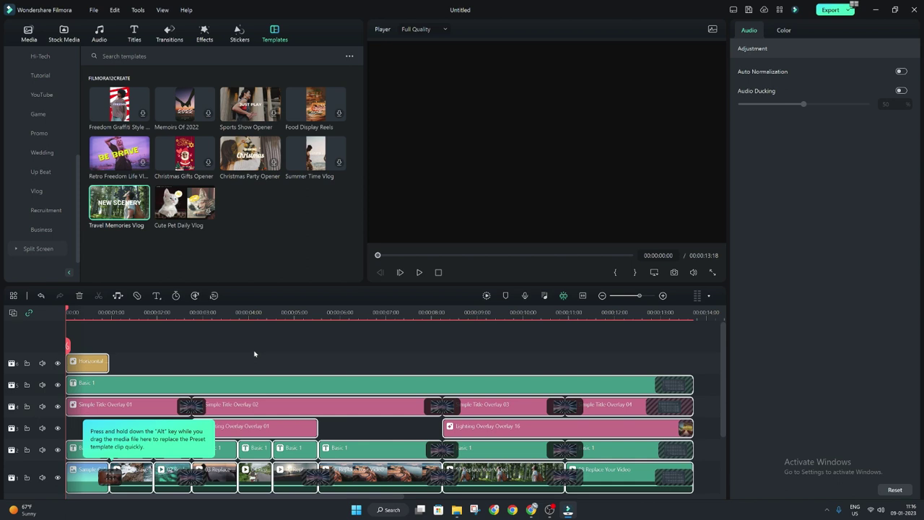
drag(67, 309, 256, 311)
scroll(346, 399, down, 3)
scroll(269, 345, up, 1)
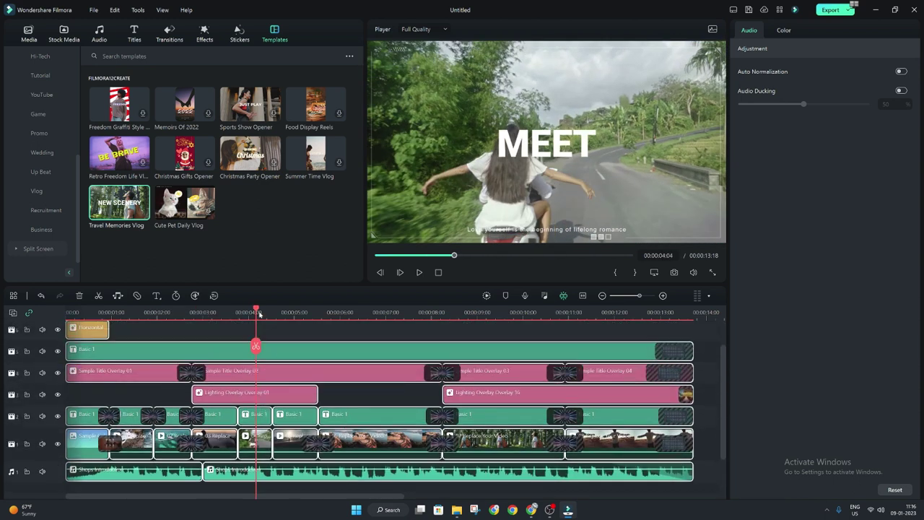
mouse_move(256, 311)
mouse_down()
mouse_move(96, 316)
mouse_move(131, 317)
mouse_up()
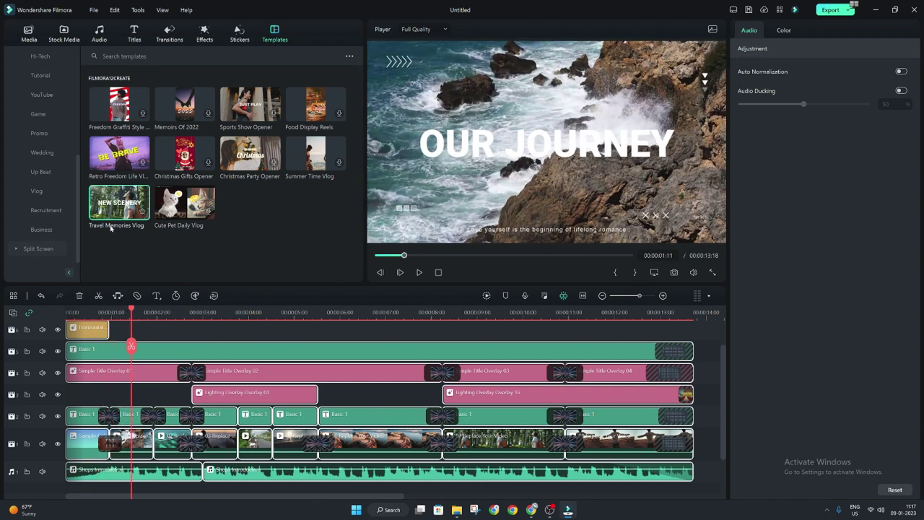
Step: Import five downloaded clips, including video (1) and three Pexels Videos files, into Project Media
click(29, 32)
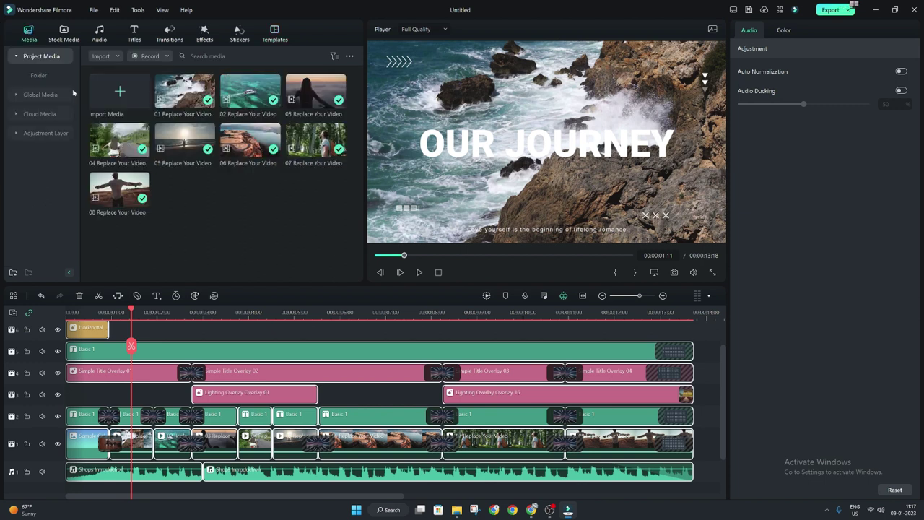
click(117, 100)
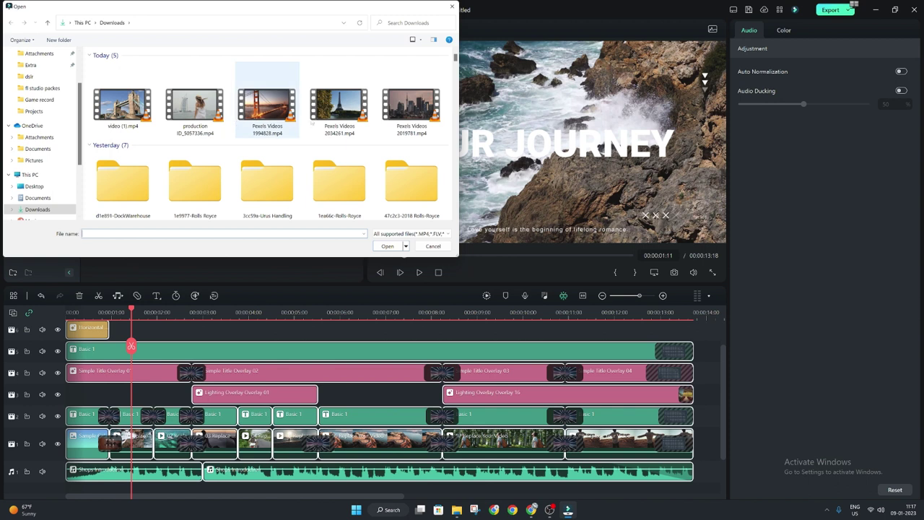
drag(433, 115, 136, 107)
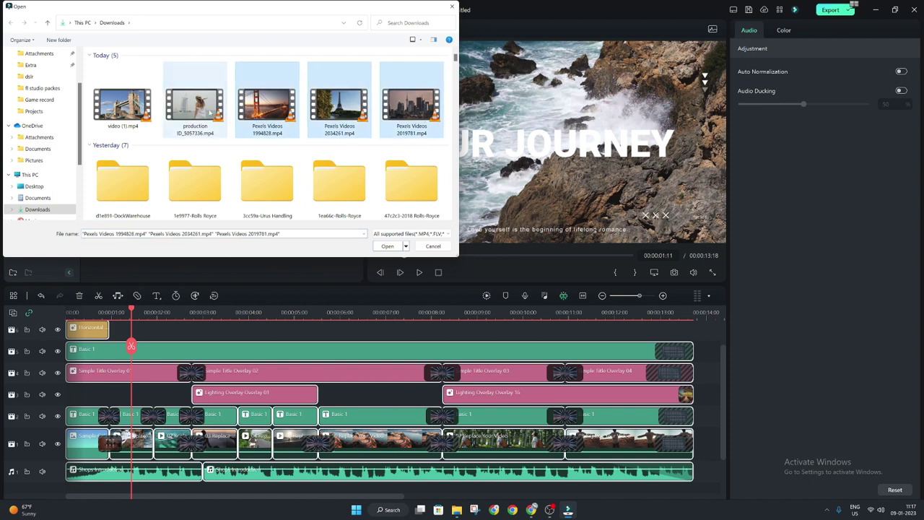
click(393, 246)
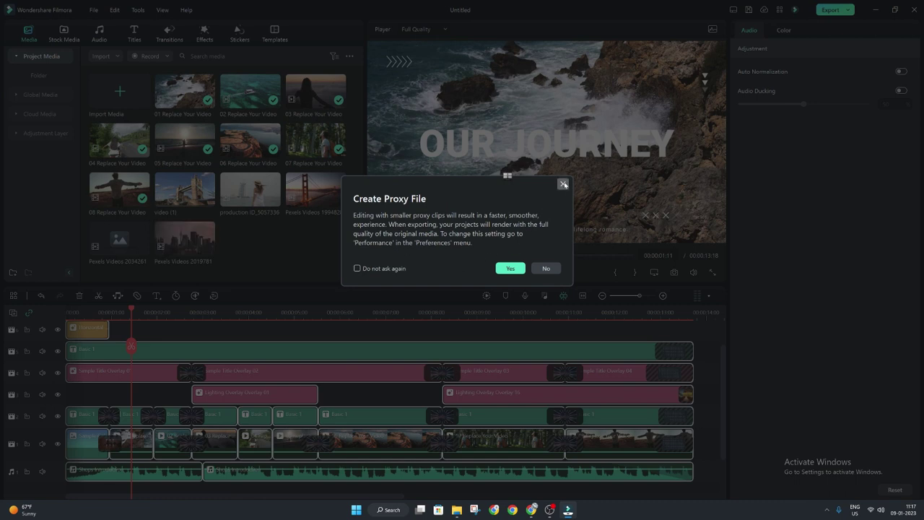
click(562, 184)
click(292, 263)
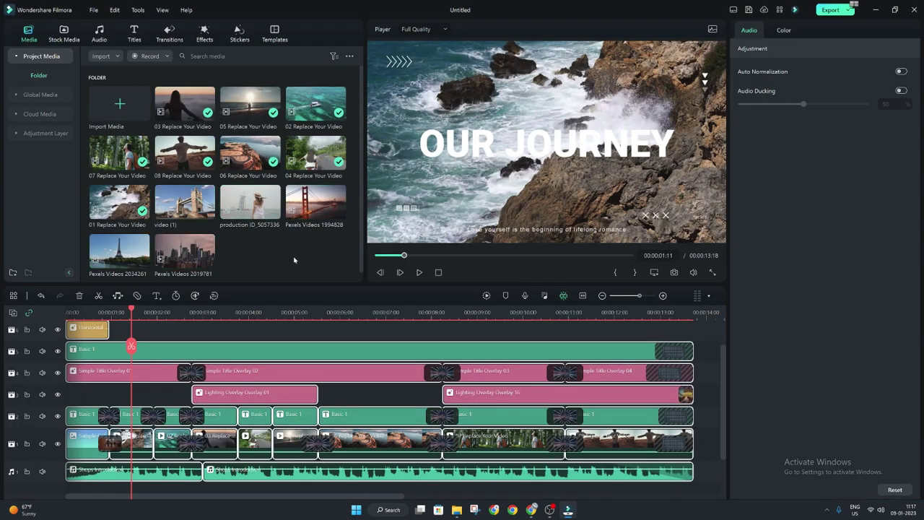
Step: Preview the 04 Replace Your Video clip, zoom into the timeline and select the OUR JOURNEY placeholder
double_click(340, 164)
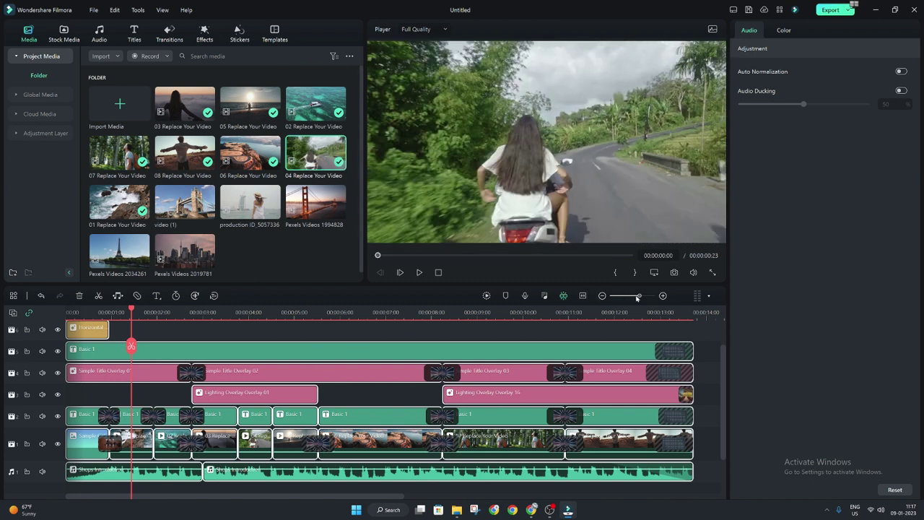
drag(637, 298, 643, 297)
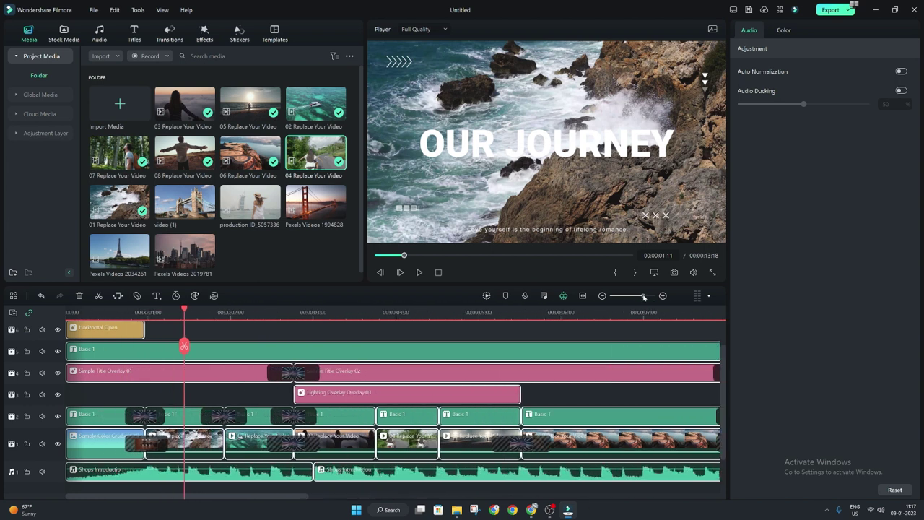
scroll(171, 339, up, 1)
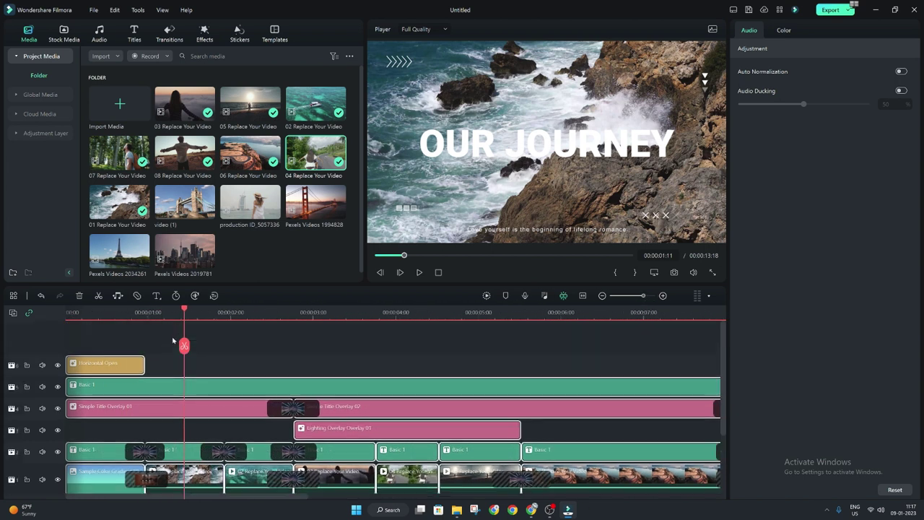
scroll(172, 345, down, 3)
scroll(172, 346, up, 2)
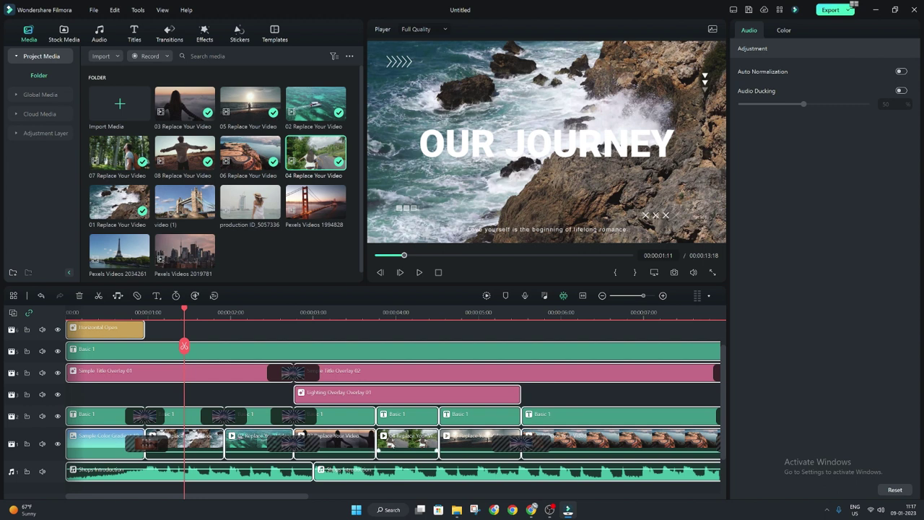
click(192, 445)
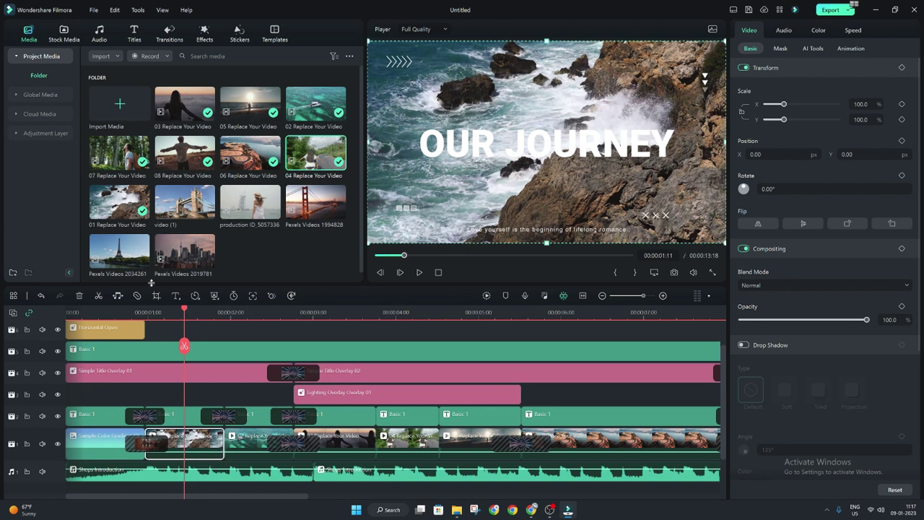
Step: Replace the OUR JOURNEY and BEGAN placeholders with the Eiffel Tower and Tower Bridge footage
click(128, 268)
mouse_move(164, 325)
mouse_down()
mouse_move(181, 448)
mouse_move(175, 408)
mouse_up()
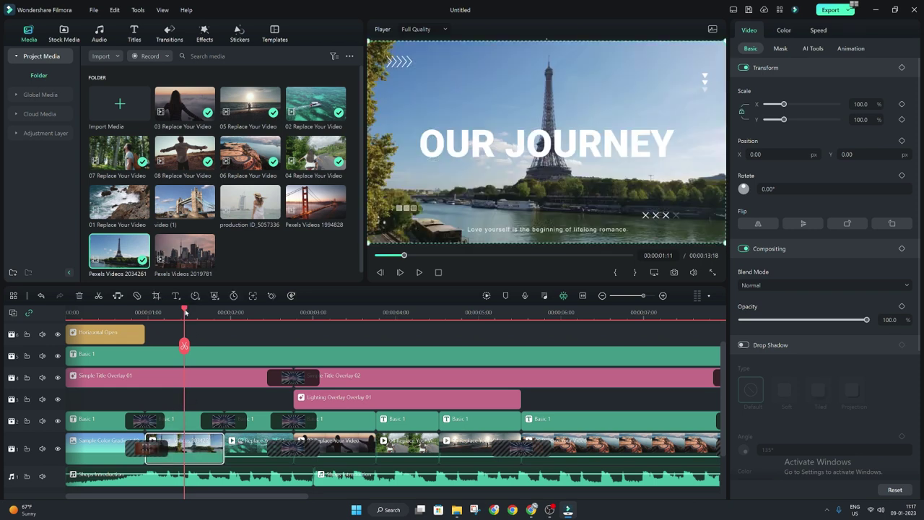
drag(186, 312, 244, 312)
click(238, 444)
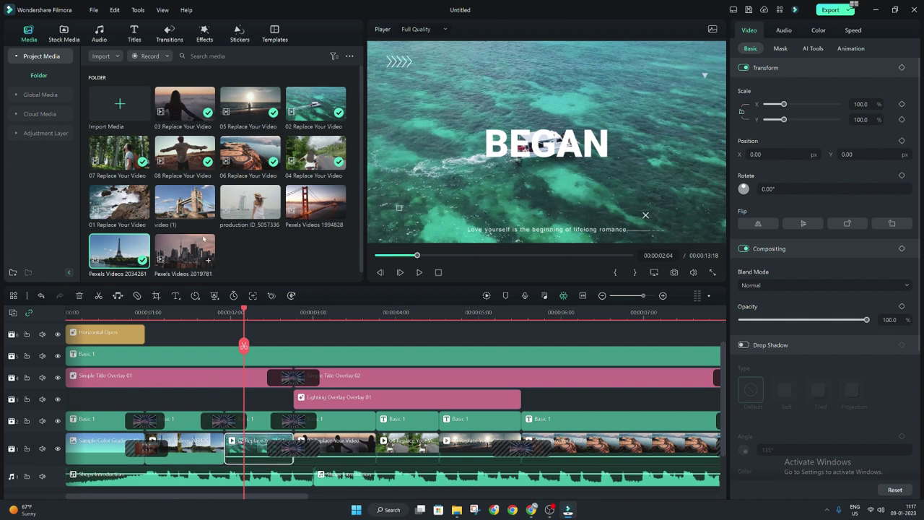
drag(185, 202, 242, 415)
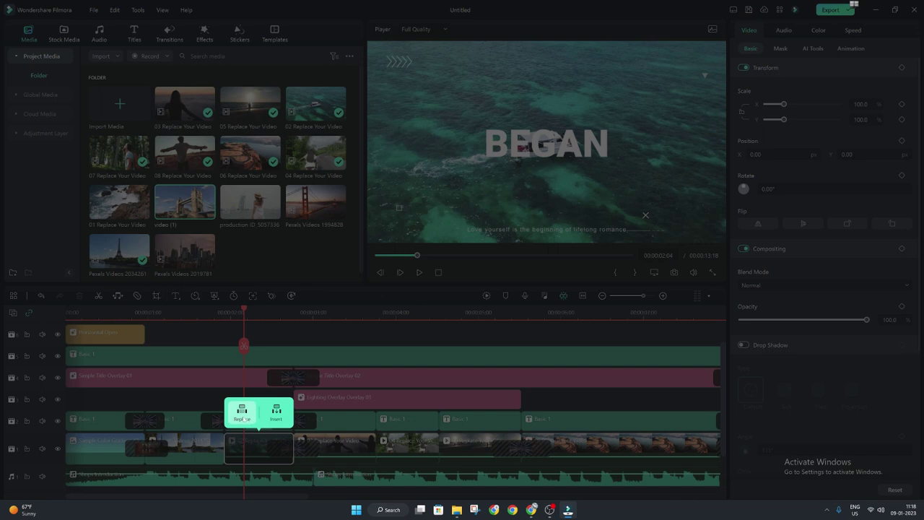
click(242, 417)
Step: Replace the HERE placeholder with Pexels Videos 2019781 and the next with production ID 5057336
drag(244, 417, 335, 447)
click(334, 445)
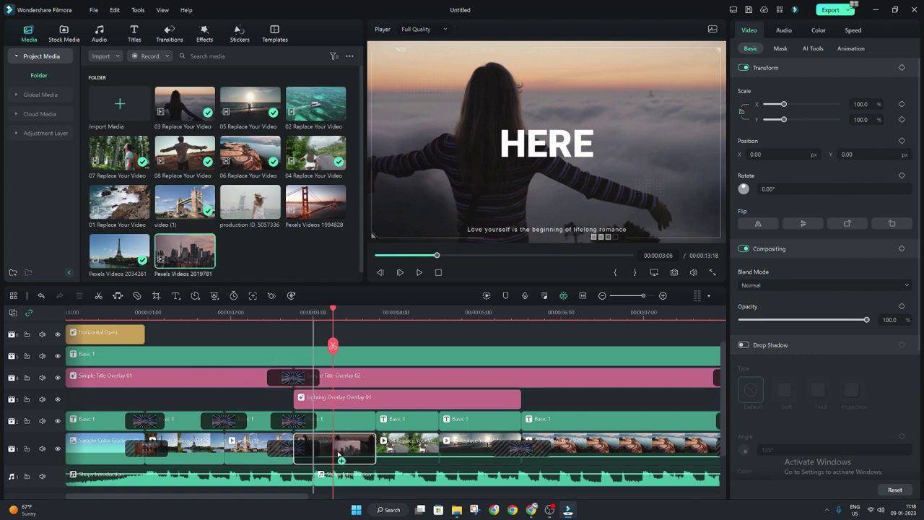
drag(185, 250, 335, 446)
click(318, 412)
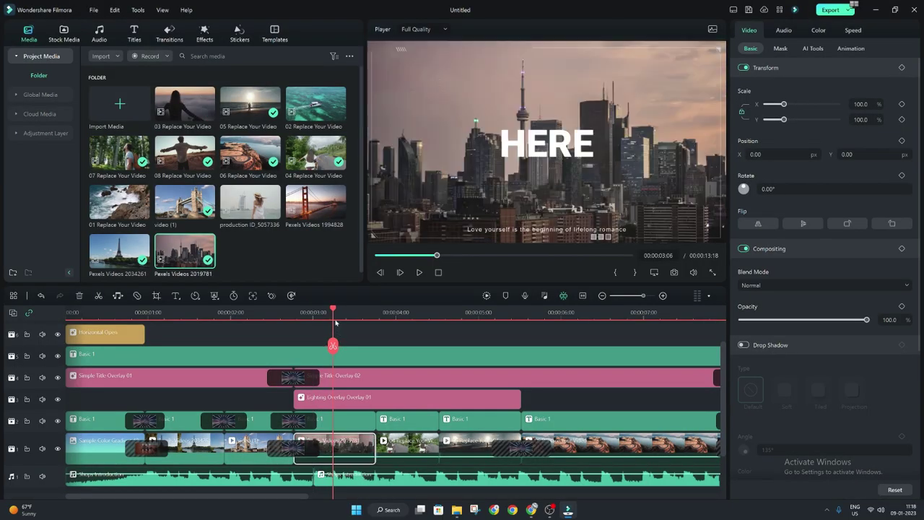
drag(334, 309, 389, 309)
click(402, 448)
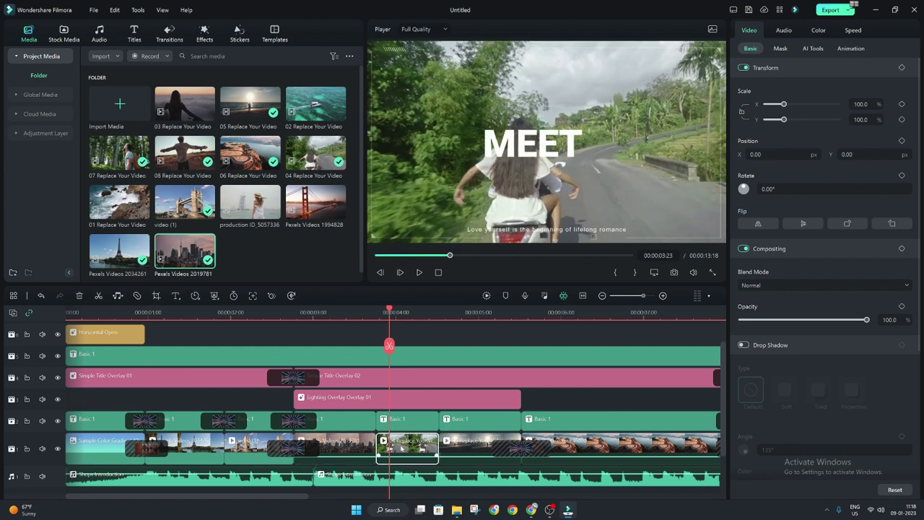
mouse_move(250, 202)
mouse_down()
mouse_move(332, 376)
mouse_move(406, 446)
mouse_up()
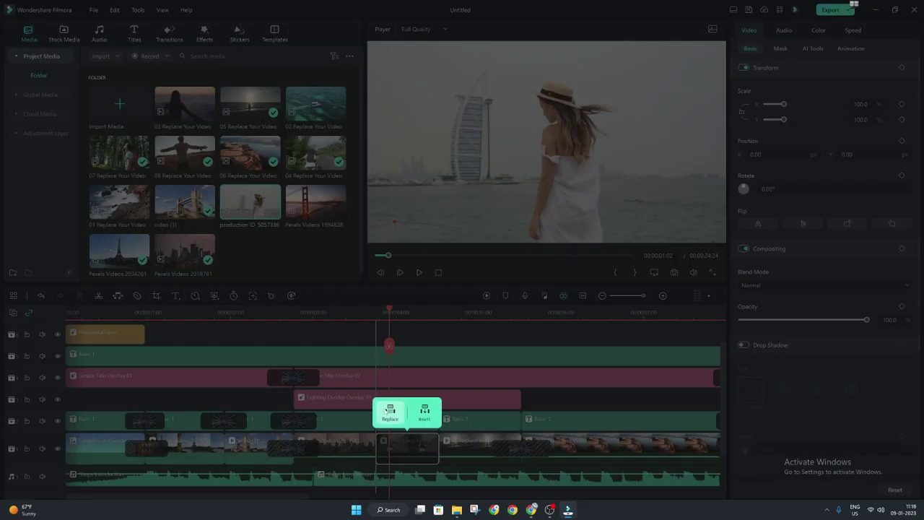
click(390, 413)
Step: Put the Golden Gate Bridge clip and Pexels Videos 2019781 on the last placeholders, then play back
drag(390, 309, 468, 310)
double_click(312, 205)
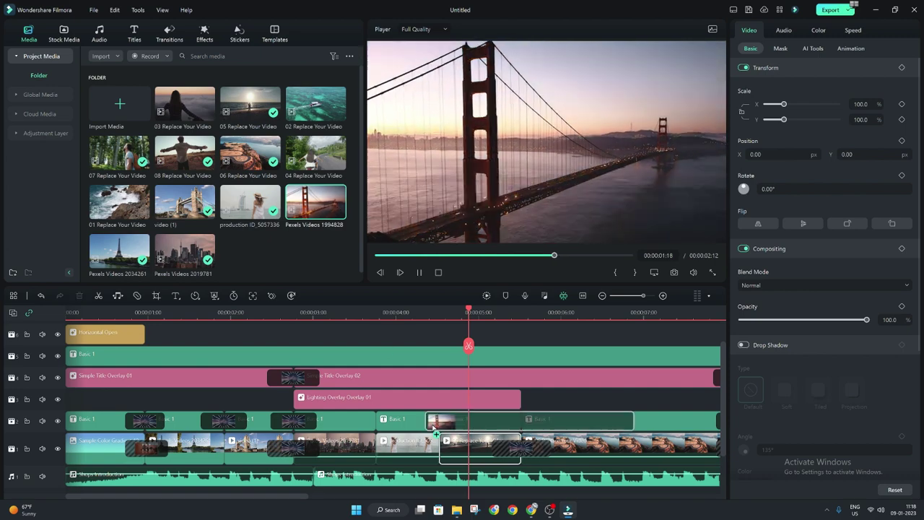
mouse_move(316, 203)
mouse_down()
mouse_move(446, 450)
mouse_move(459, 418)
mouse_up()
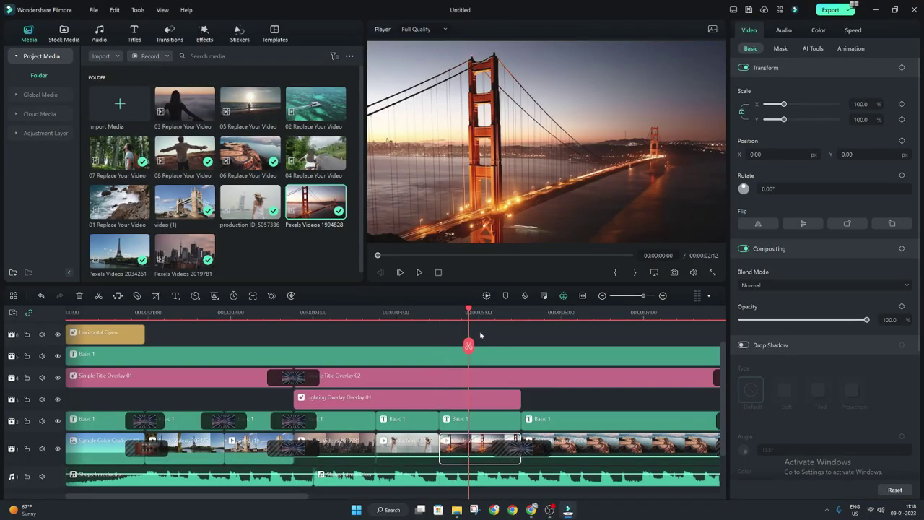
drag(478, 312, 578, 312)
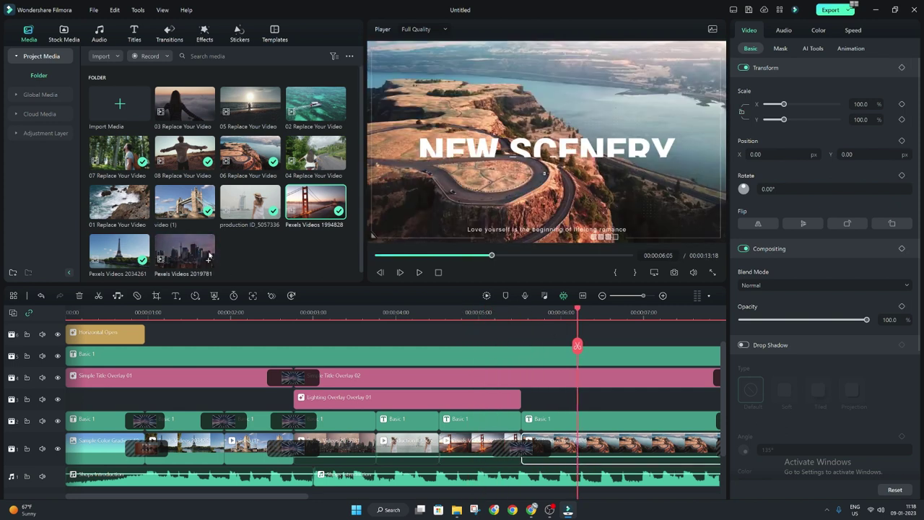
drag(205, 264, 635, 451)
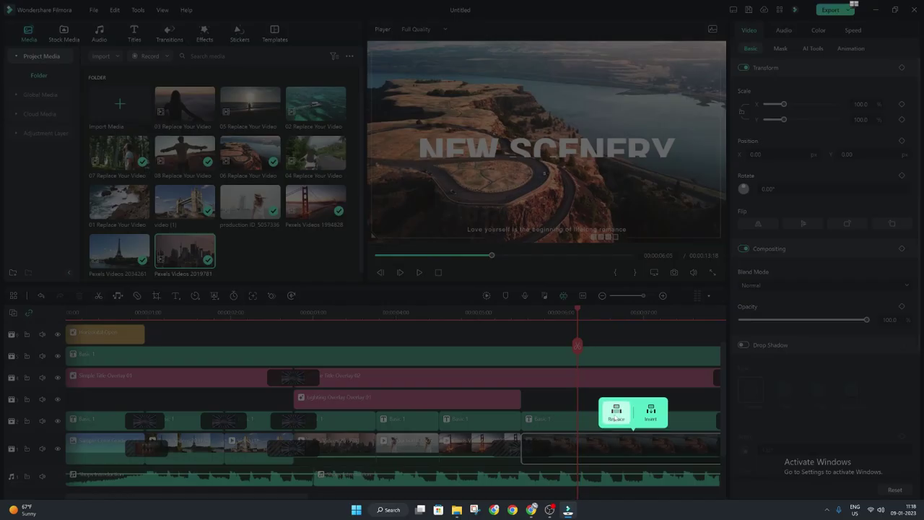
click(615, 410)
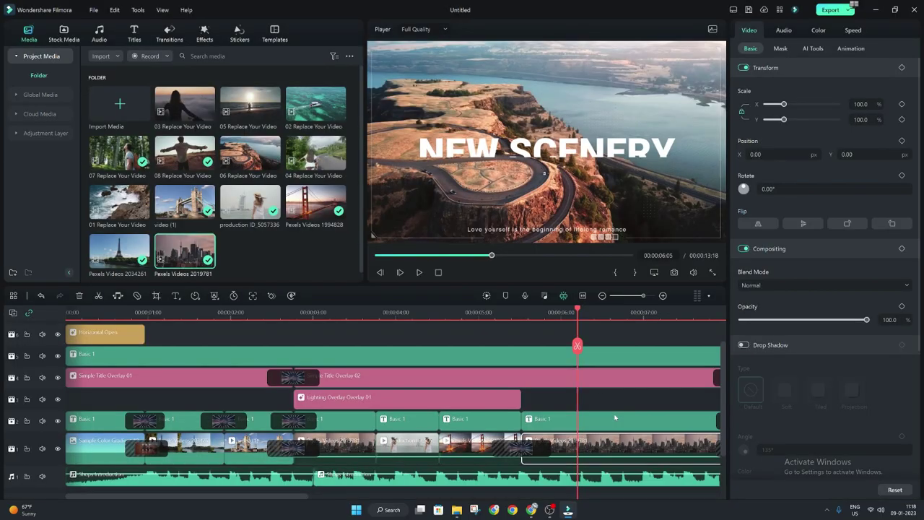
key(space)
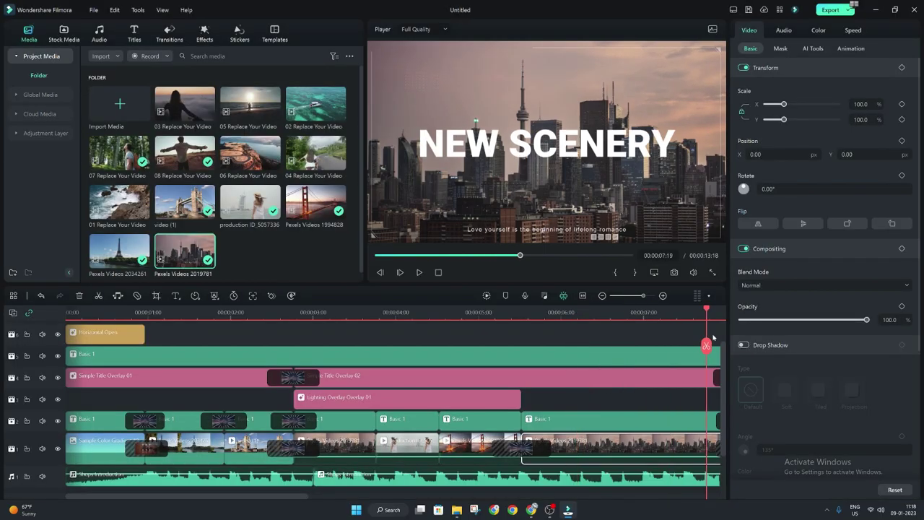
mouse_move(673, 345)
mouse_down()
mouse_move(220, 377)
mouse_move(182, 326)
mouse_move(107, 332)
mouse_up()
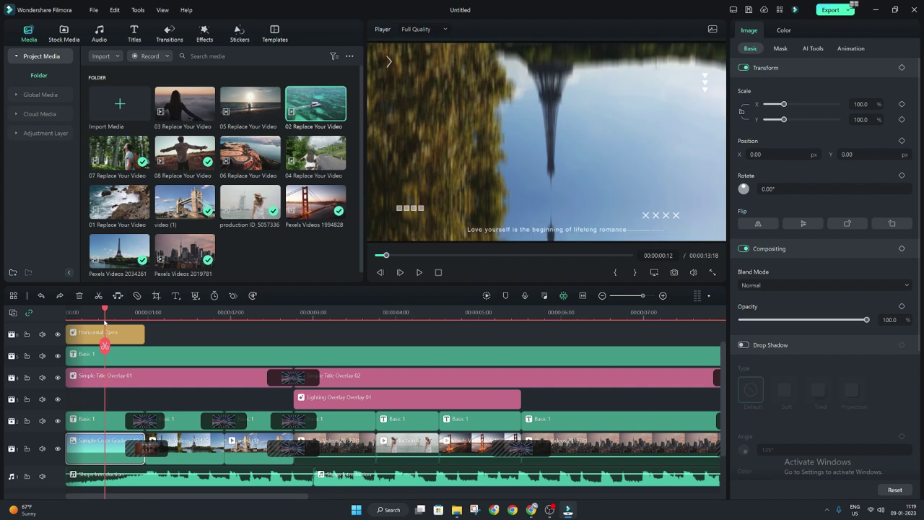
Step: Erase the TRAVEL STORY text from the opening Basic 1 title clip
scroll(108, 346, up, 2)
scroll(112, 371, down, 2)
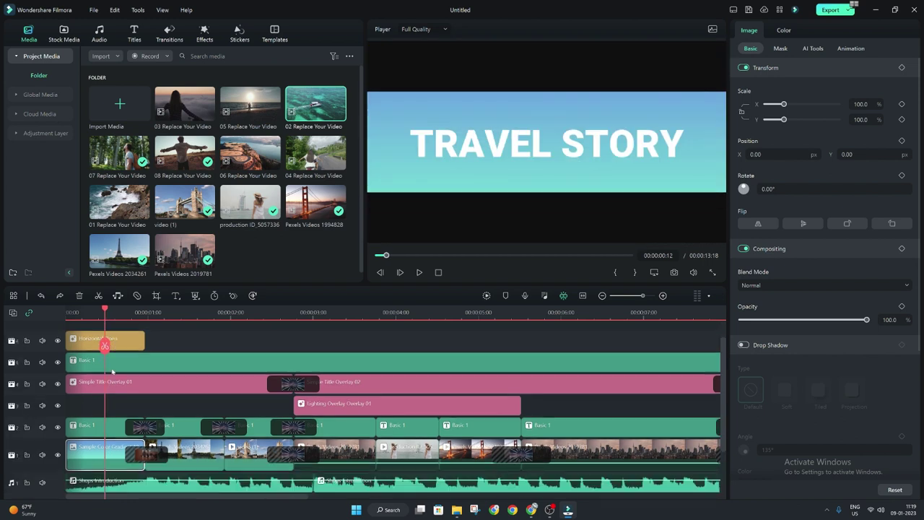
click(91, 426)
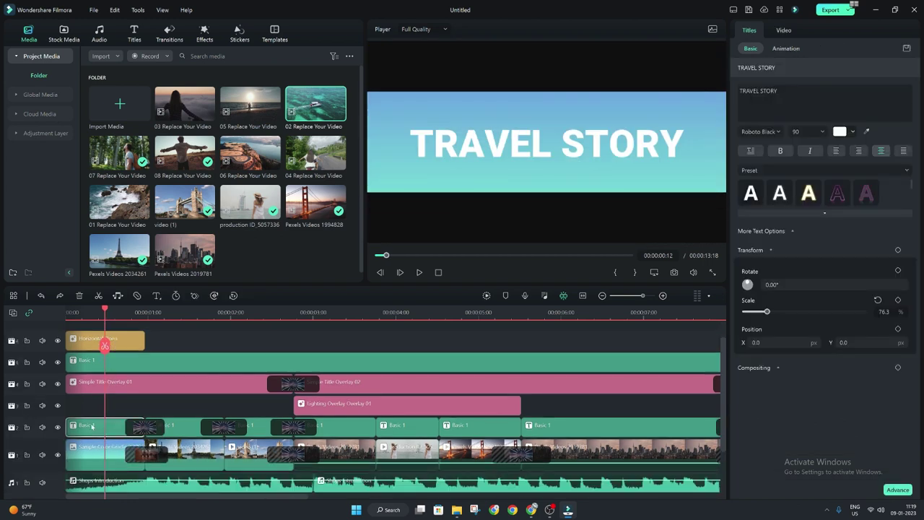
click(741, 90)
key(ctrl+a)
drag(740, 90, 778, 91)
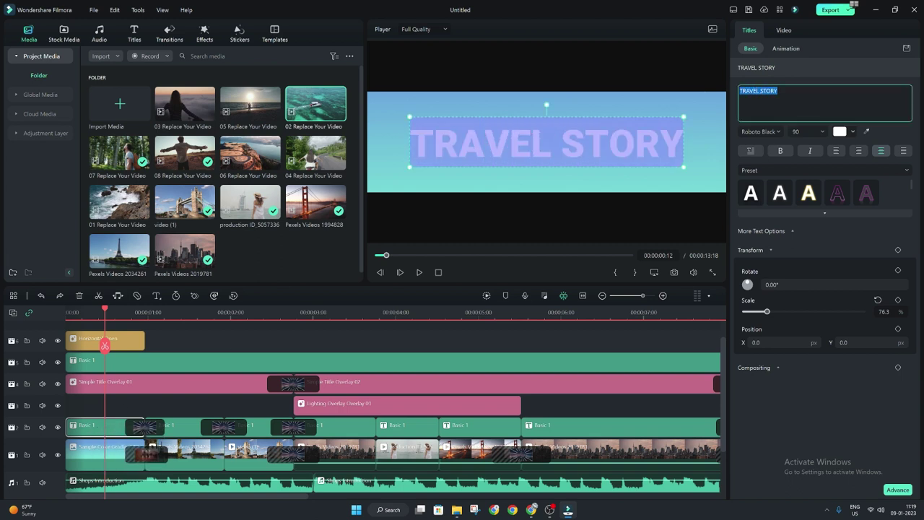
key(BackSpace)
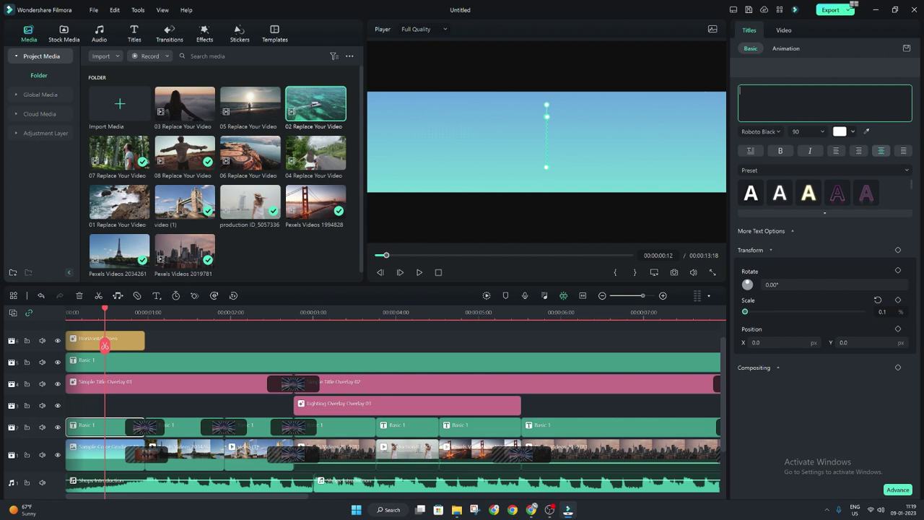
Step: Enter CITY as the opening title and browse other fonts, keeping Roboto Black
text(CITY)
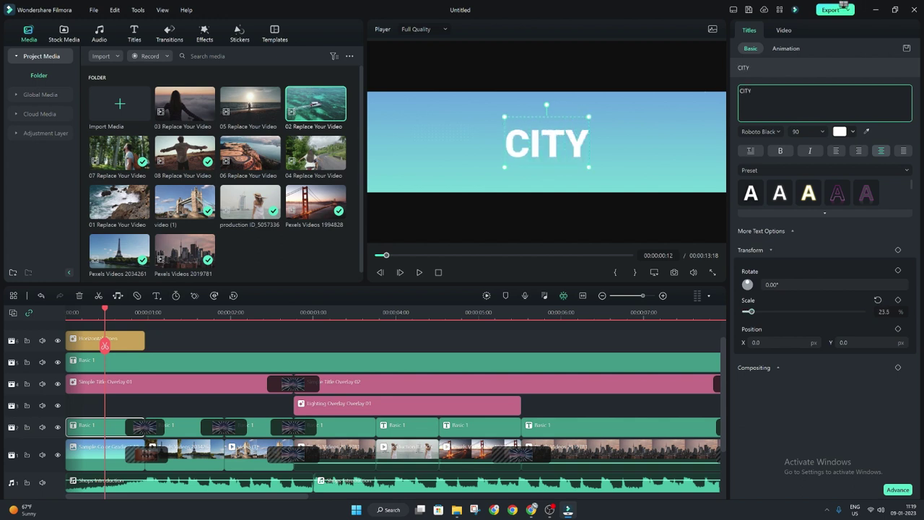
click(778, 132)
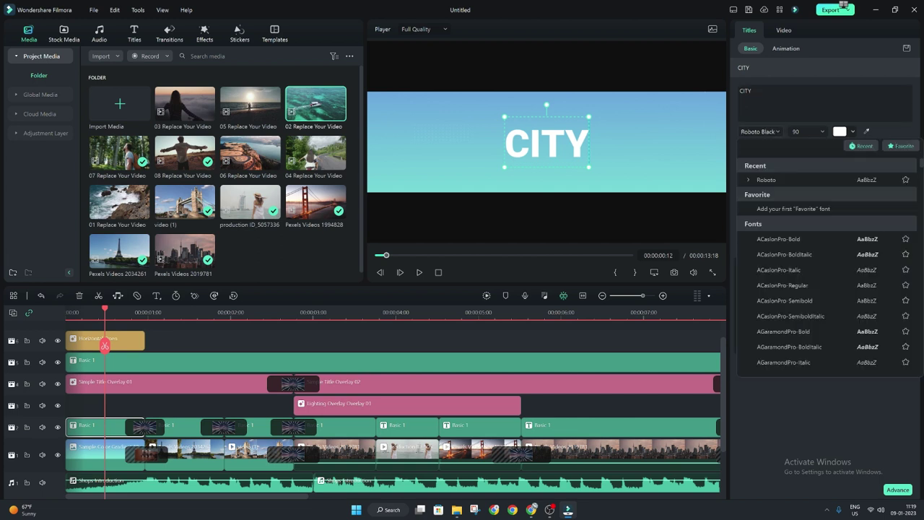
scroll(773, 298, down, 5)
scroll(775, 298, down, 2)
scroll(774, 299, down, 2)
scroll(775, 299, down, 2)
scroll(775, 299, down, 5)
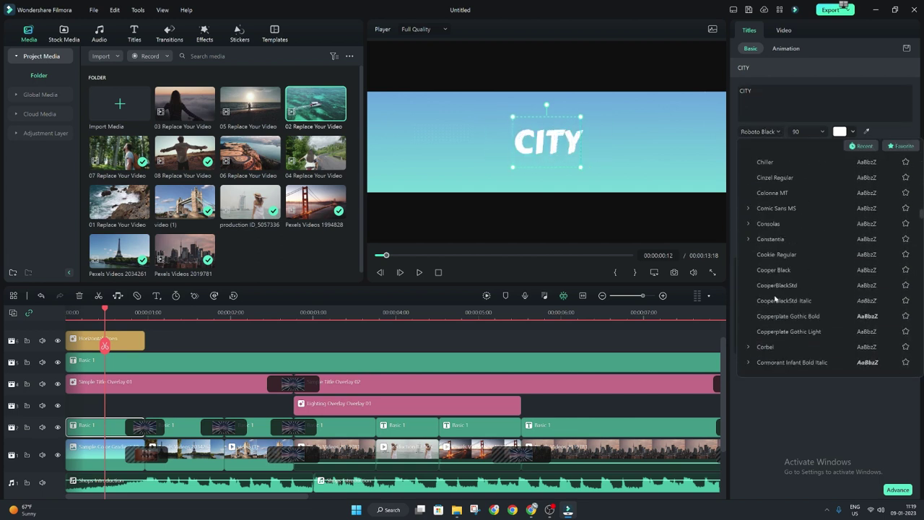
scroll(774, 299, down, 5)
scroll(780, 216, down, 5)
scroll(784, 253, down, 5)
scroll(785, 289, down, 5)
scroll(784, 291, down, 5)
scroll(784, 291, down, 5)
scroll(785, 291, down, 5)
scroll(785, 291, down, 5)
scroll(784, 292, down, 5)
scroll(784, 292, up, 5)
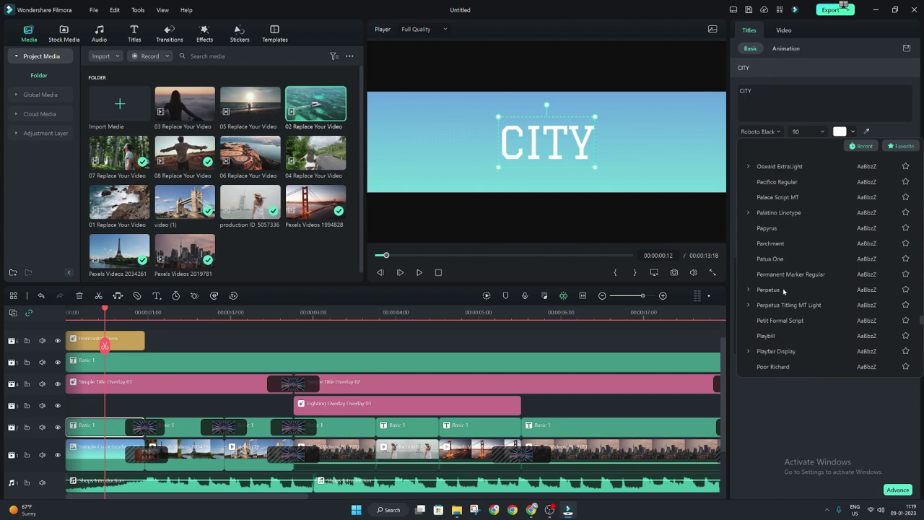
scroll(784, 292, up, 5)
scroll(784, 291, up, 5)
scroll(783, 291, up, 5)
scroll(784, 291, up, 5)
scroll(783, 291, up, 5)
scroll(784, 290, up, 5)
scroll(784, 291, up, 5)
scroll(783, 291, up, 5)
scroll(783, 291, up, 5)
scroll(783, 291, up, 5)
scroll(783, 291, up, 5)
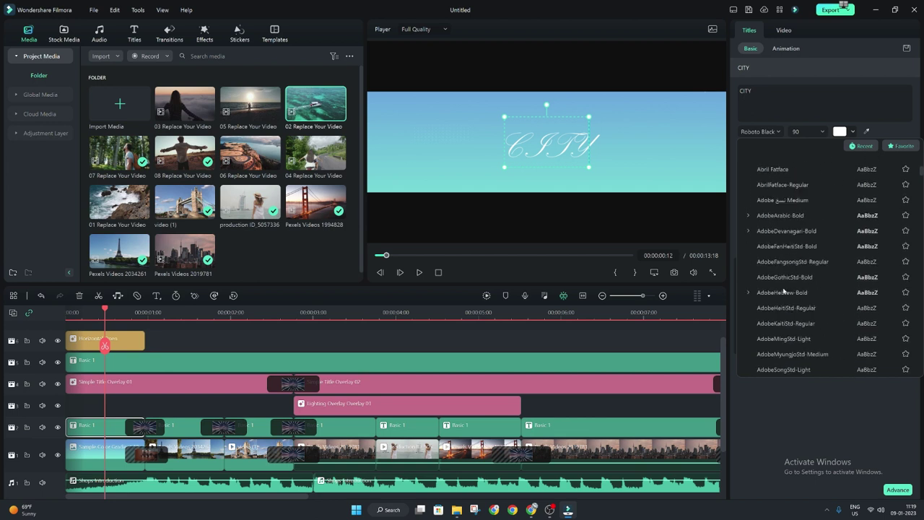
scroll(783, 291, up, 5)
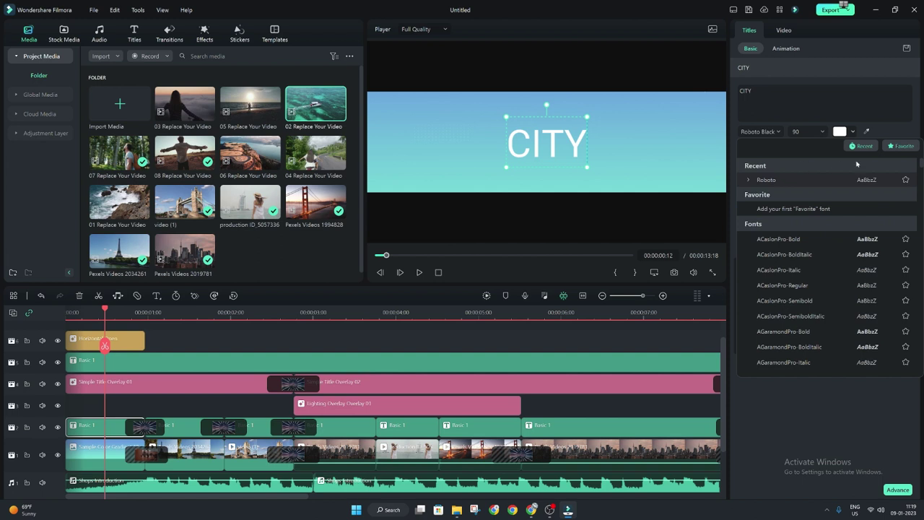
click(841, 132)
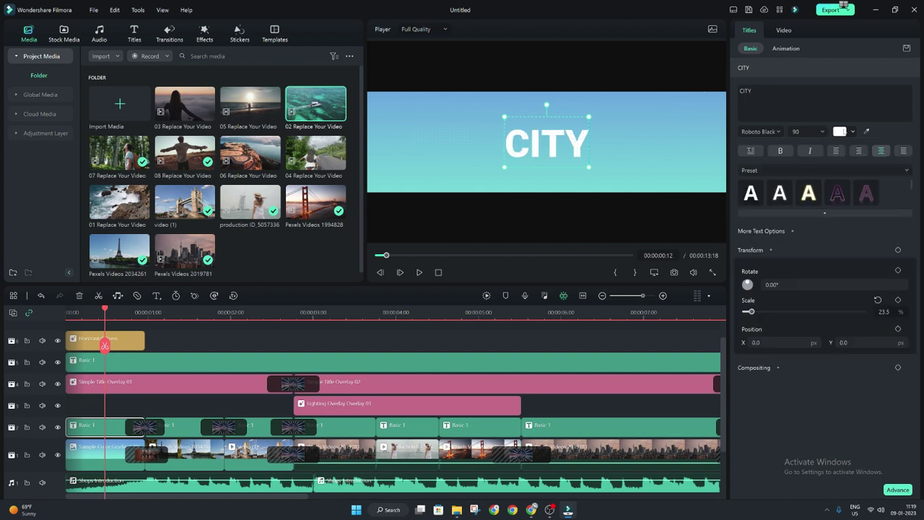
Step: Give the CITY title the outlined preset style and play the video to review it
click(798, 131)
click(781, 194)
key(space)
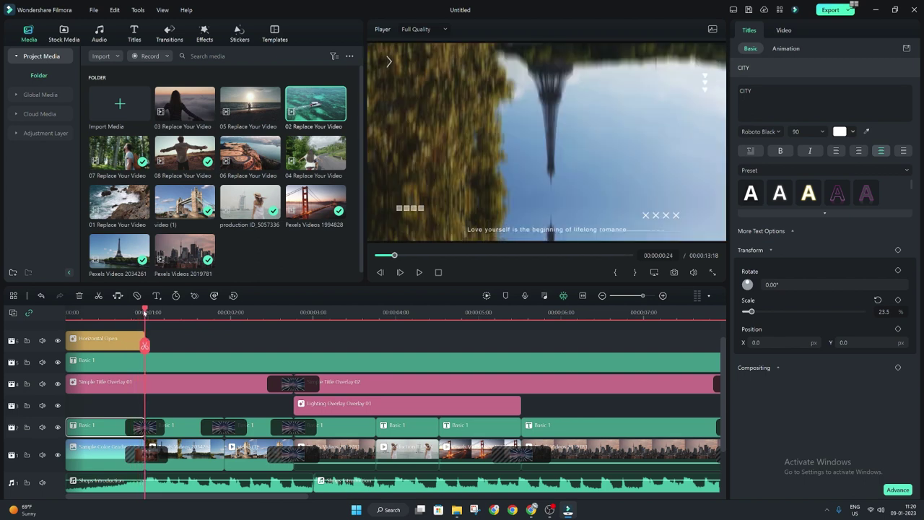
Step: Change the OUR JOURNEY title over the Eiffel Tower to PARIS
drag(144, 312, 162, 313)
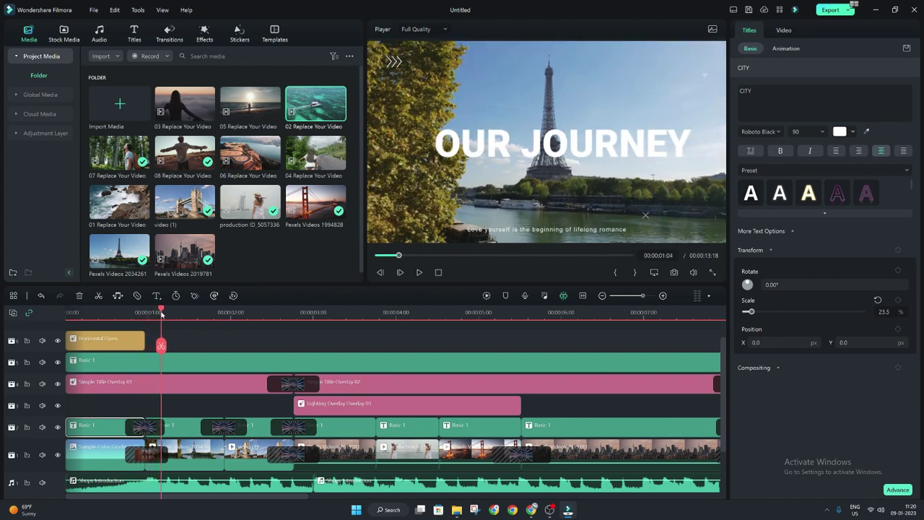
click(182, 425)
click(777, 91)
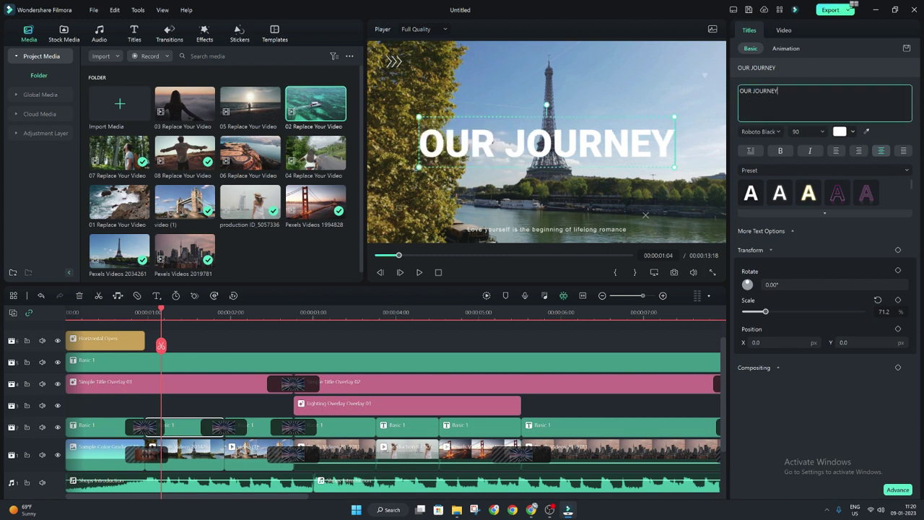
key(ctrl+shift+Left)
key(ctrl+shift+Left)
key(BackSpace)
text(PARIS)
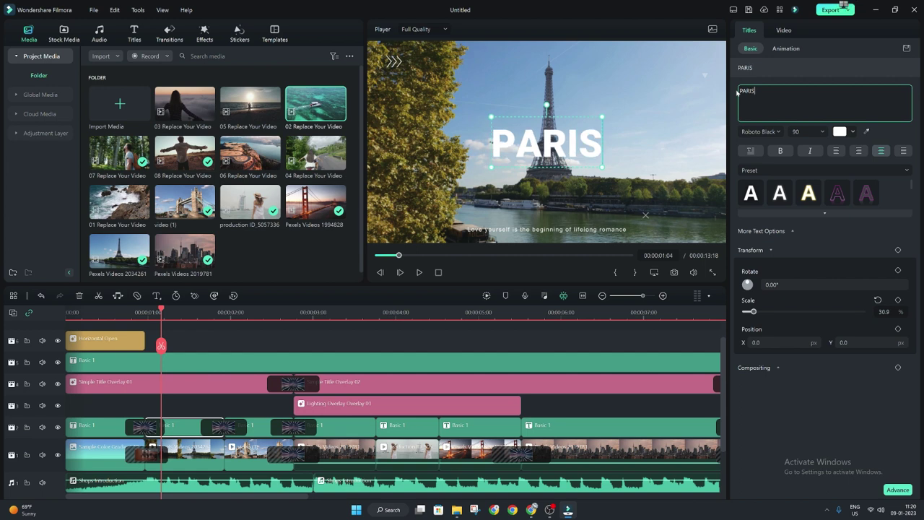
Step: Retitle the BEGAN title over the Tower Bridge footage as LONDON and resume playback
key(space)
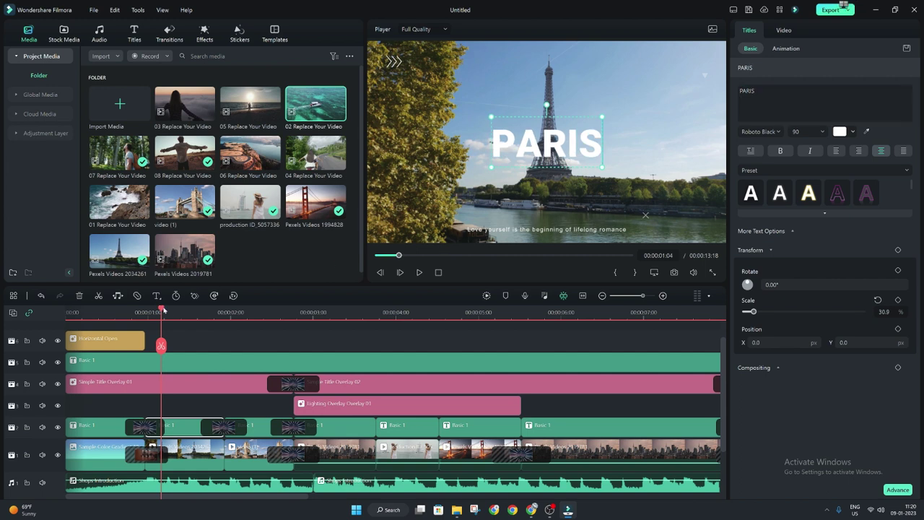
double_click(254, 424)
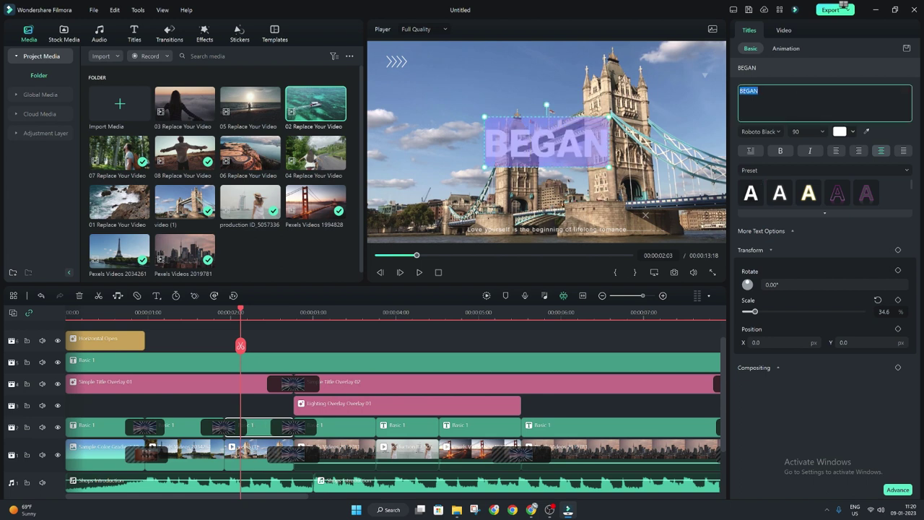
text(LOND)
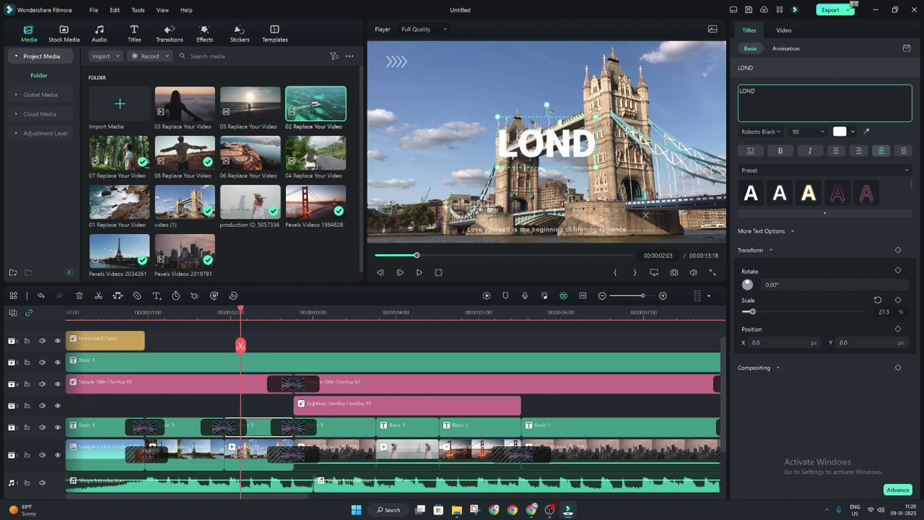
text(ON)
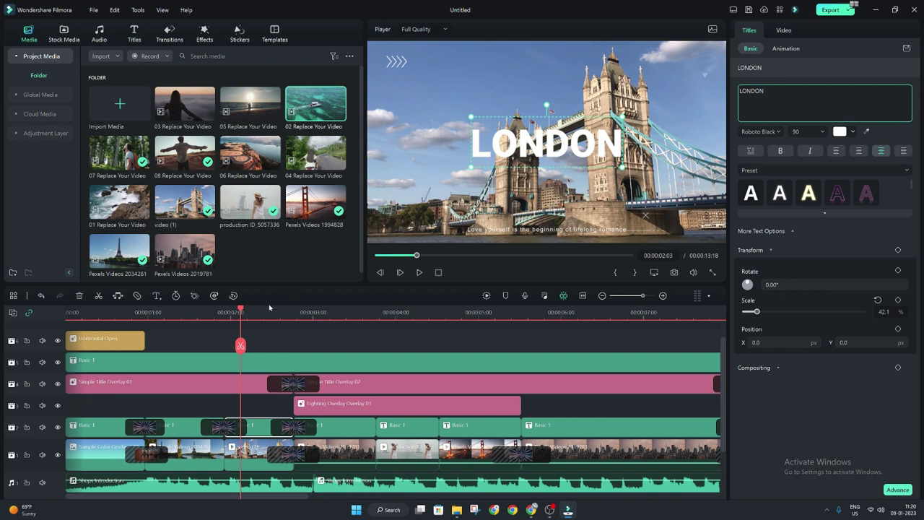
key(space)
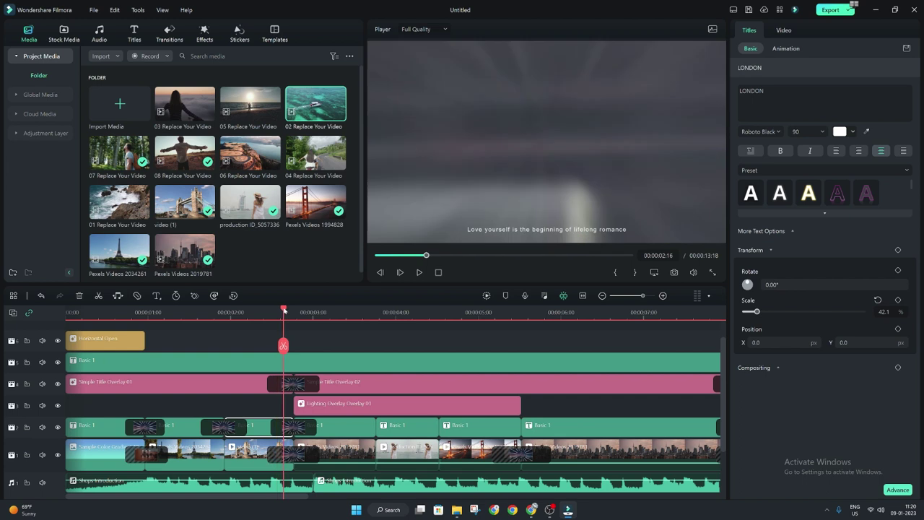
Step: Replace the HERE title over the city skyline with TORONTO
click(336, 426)
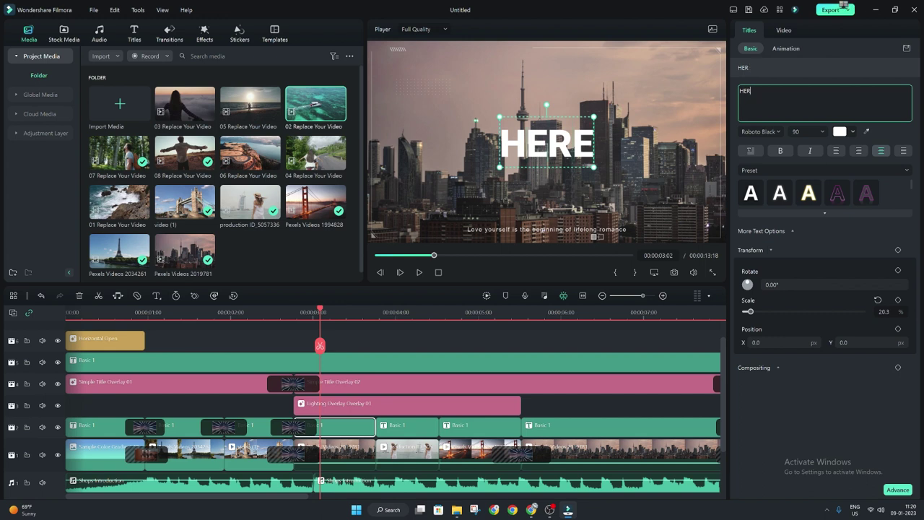
key(BackSpace)
key(BackSpace)
key(BackSpace)
text(TOT)
key(BackSpace)
text(RONTO)
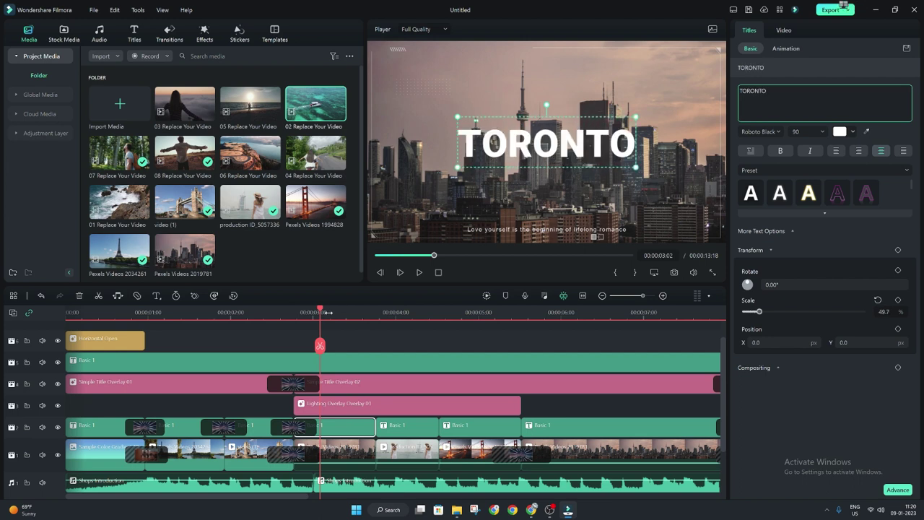
Step: Replace the MEET title over the Burj Al Arab beach clip with DUBAI
drag(322, 312, 390, 328)
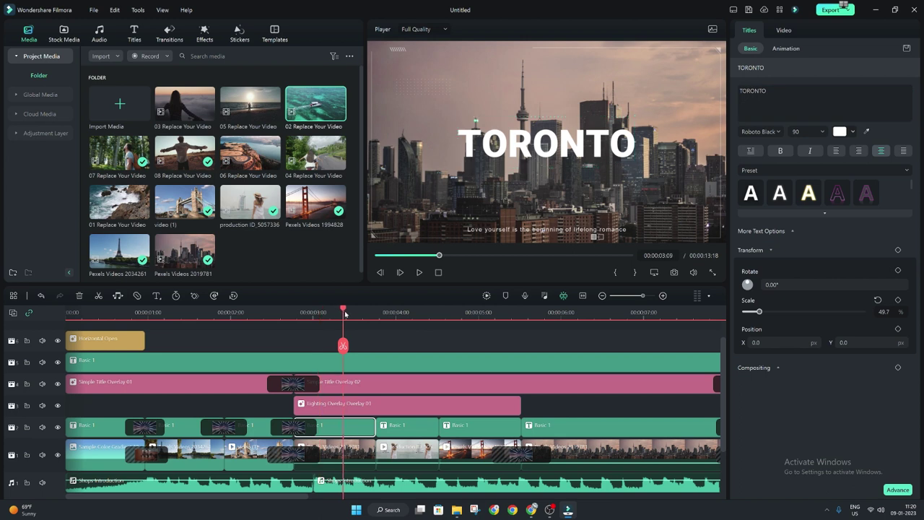
click(401, 431)
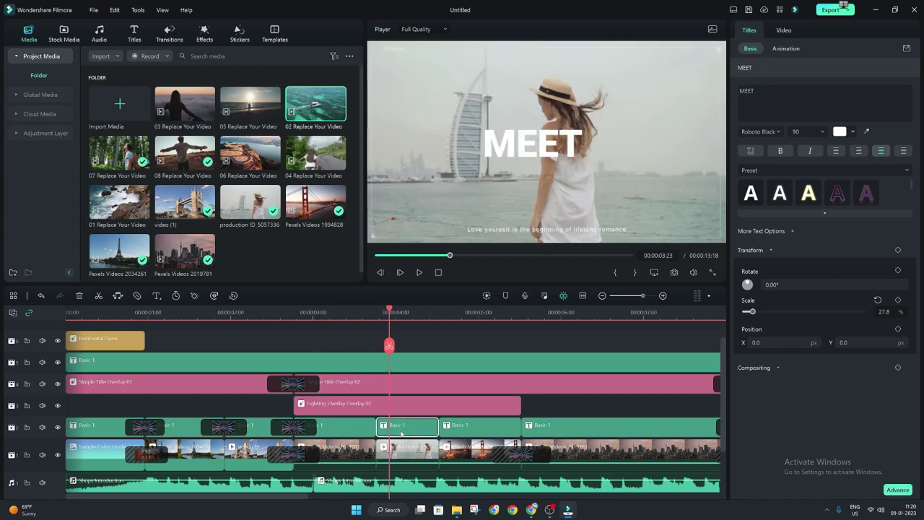
click(823, 101)
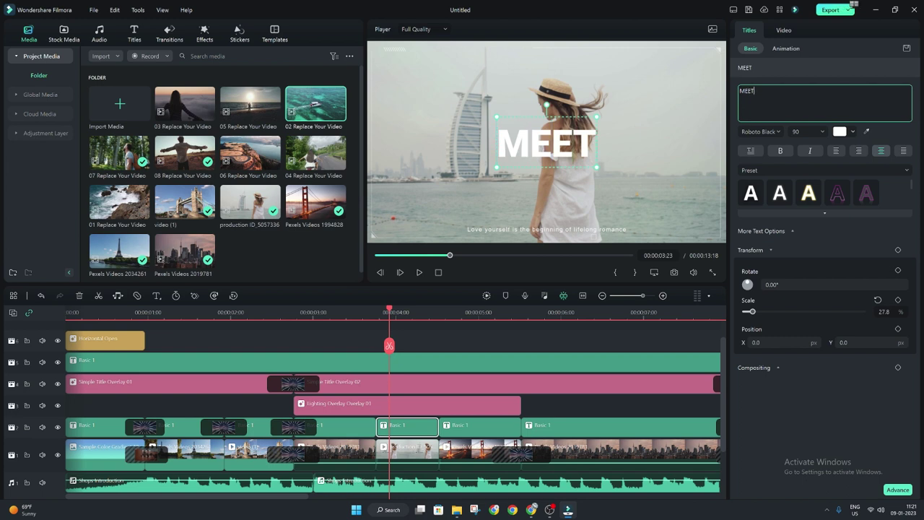
key(BackSpace)
key(BackSpace)
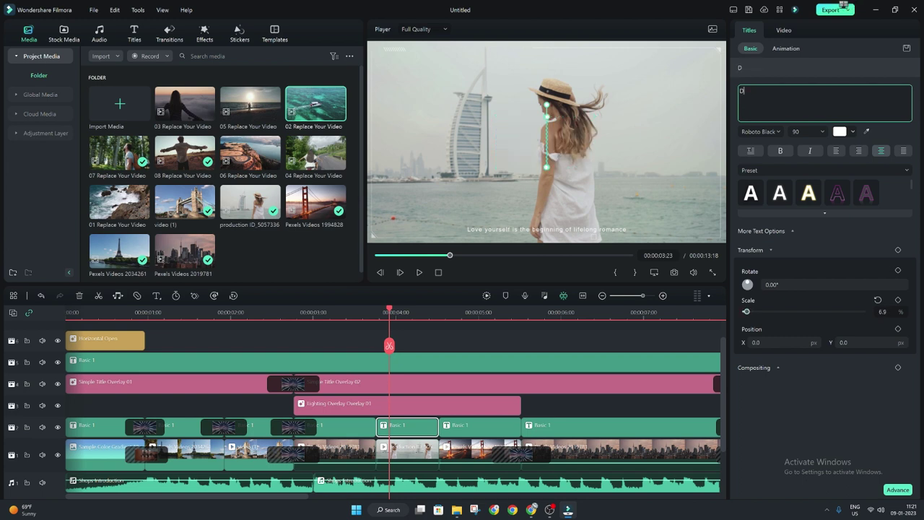
text(DUBAI)
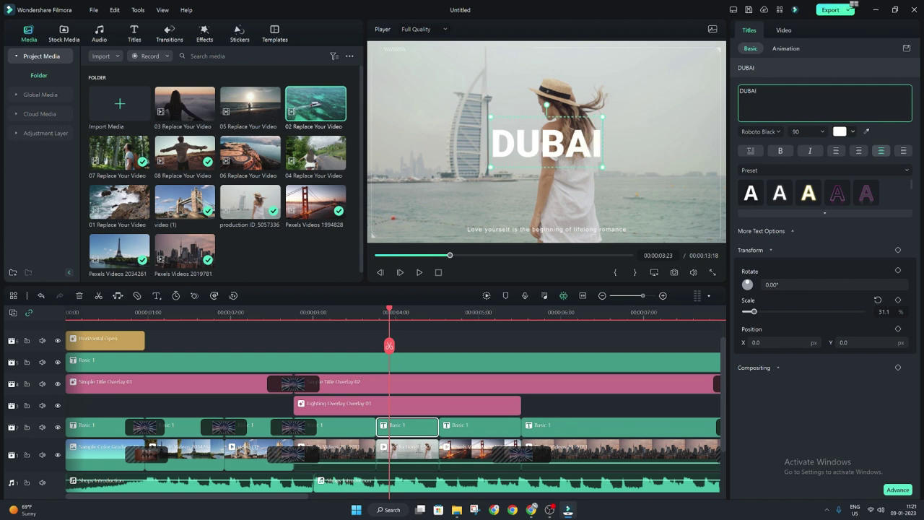
key(space)
Step: Change the Golden Gate Bridge's THE MOST title to SAN FRANSICO, then return to LONDON
click(483, 425)
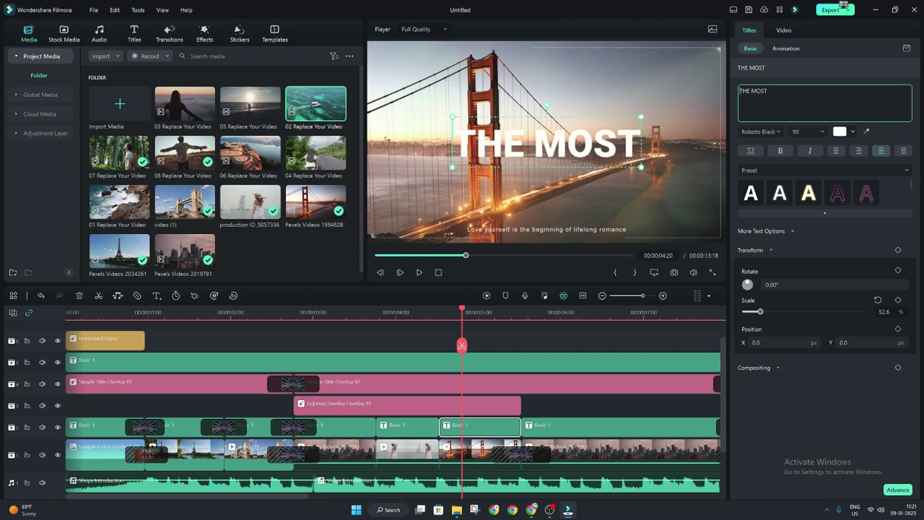
key(Right)
key(Right)
key(Right)
key(Right)
key(Right)
key(Right)
key(BackSpace)
key(BackSpace)
key(BackSpace)
key(BackSpace)
key(BackSpace)
key(BackSpace)
key(BackSpace)
text(SAN FRANSICO)
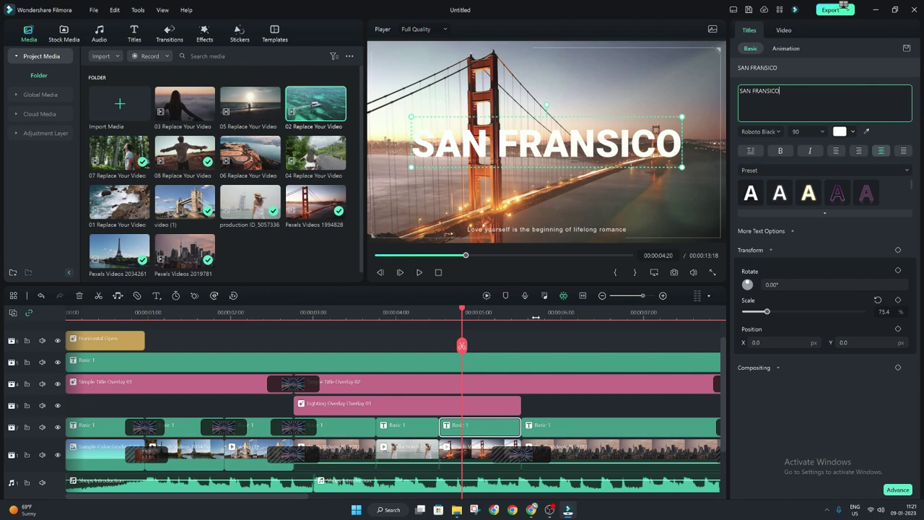
mouse_move(464, 310)
mouse_down()
mouse_move(247, 346)
mouse_move(73, 345)
mouse_move(262, 351)
mouse_up()
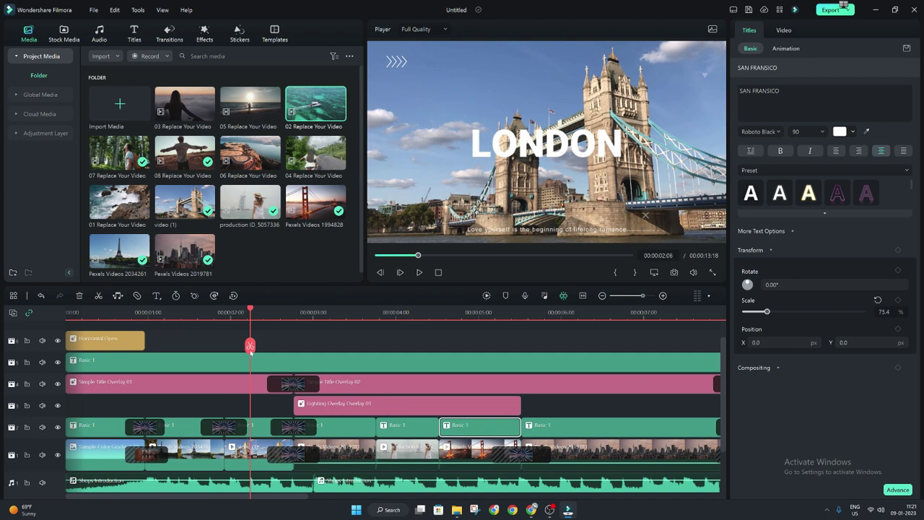
click(211, 380)
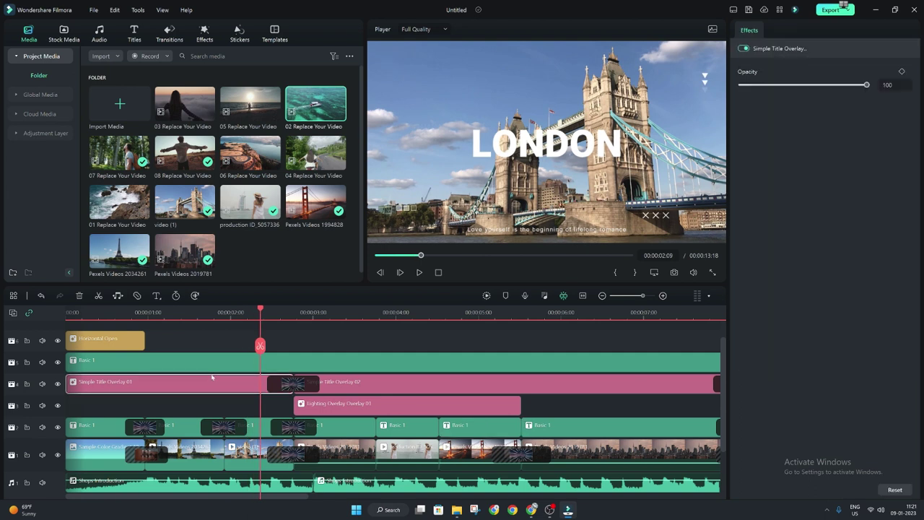
click(210, 370)
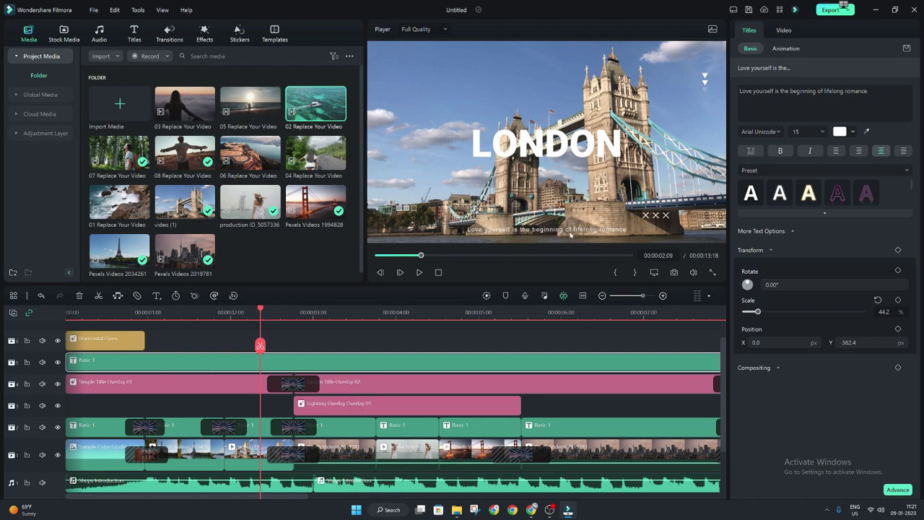
click(823, 105)
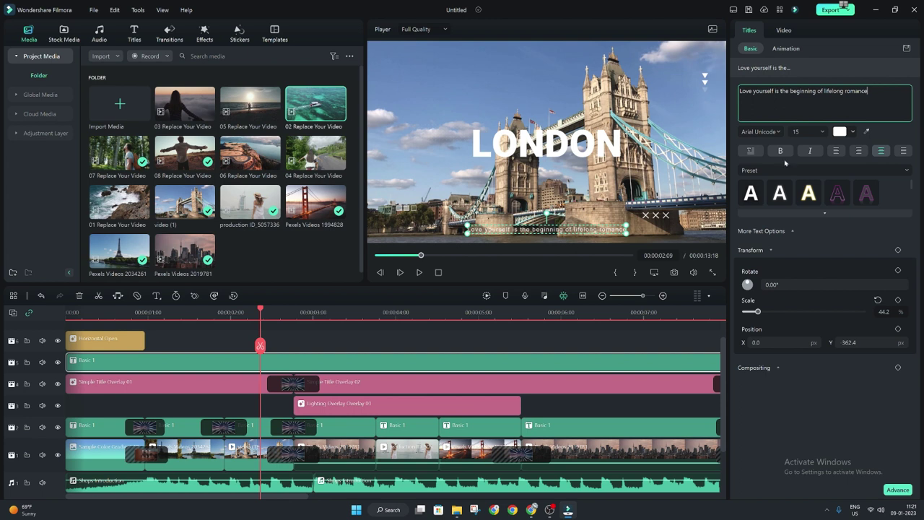
drag(261, 310, 674, 326)
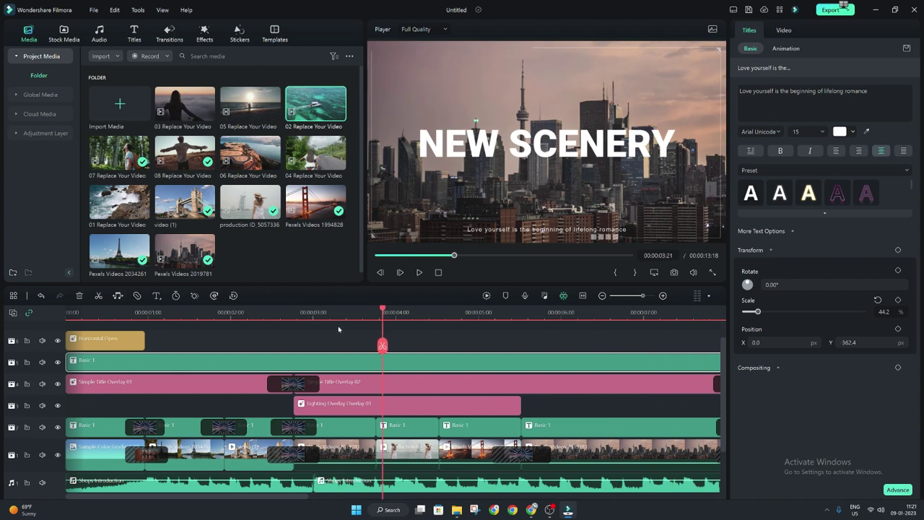
drag(674, 326, 67, 330)
Step: From the Audio library's New sounds, download Landslide Transition 01 and Present Moment - You And Me
scroll(190, 383, up, 1)
scroll(190, 382, down, 2)
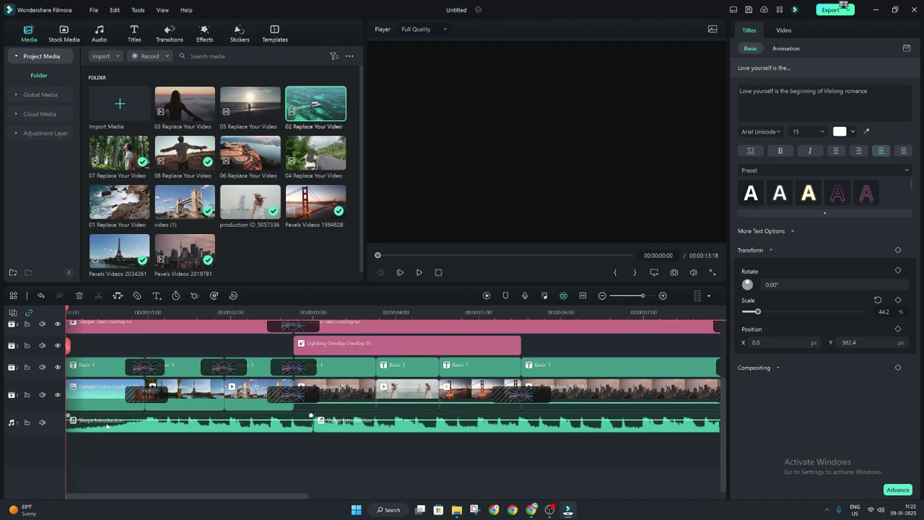
click(98, 38)
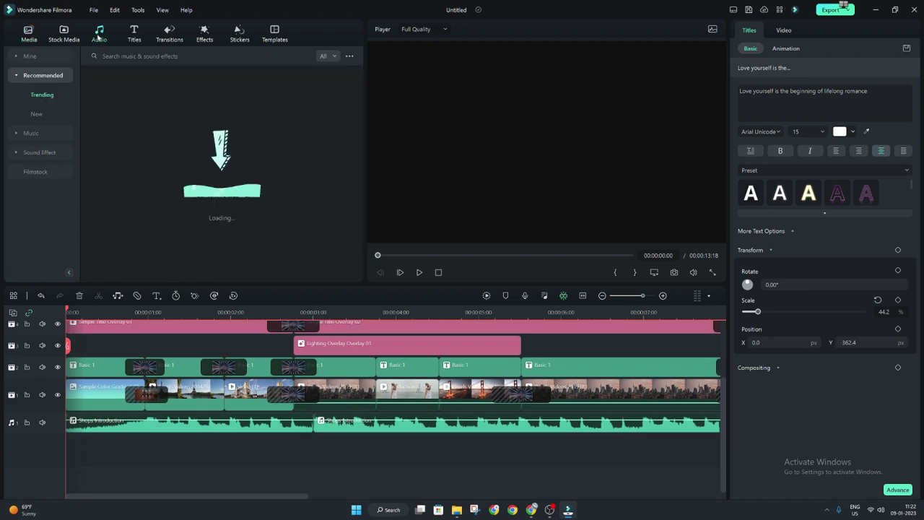
click(41, 114)
scroll(106, 137, down, 3)
scroll(139, 138, down, 3)
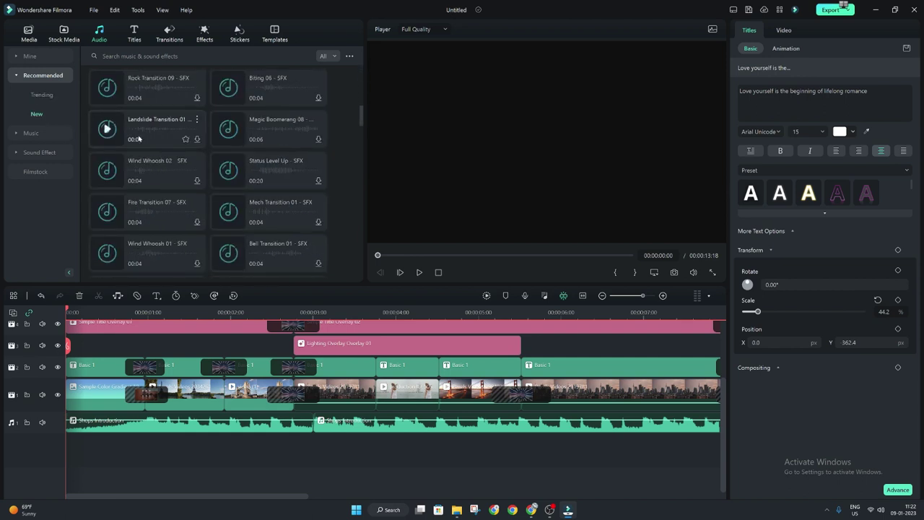
click(197, 138)
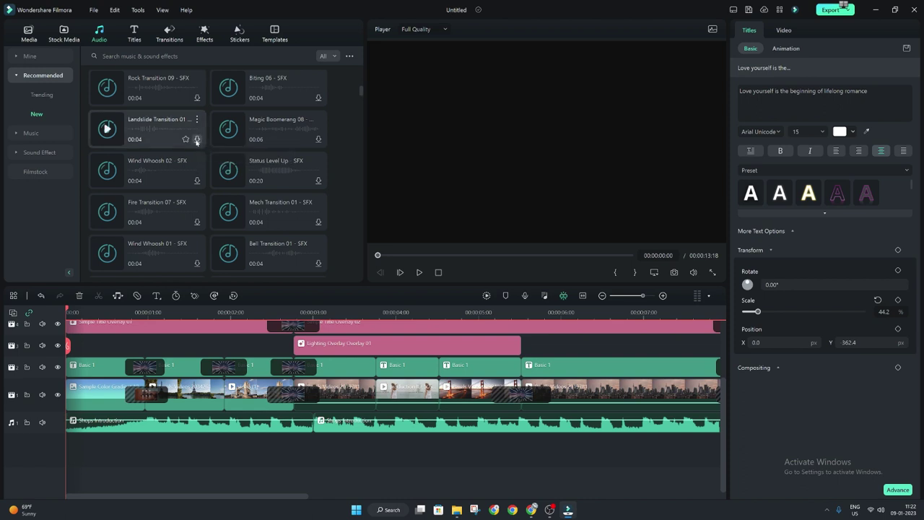
scroll(234, 183, down, 5)
scroll(233, 183, down, 2)
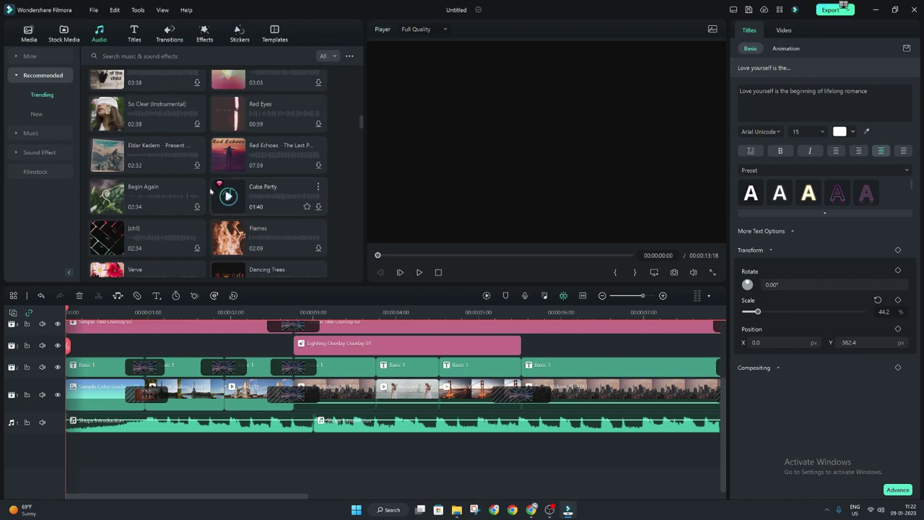
click(197, 166)
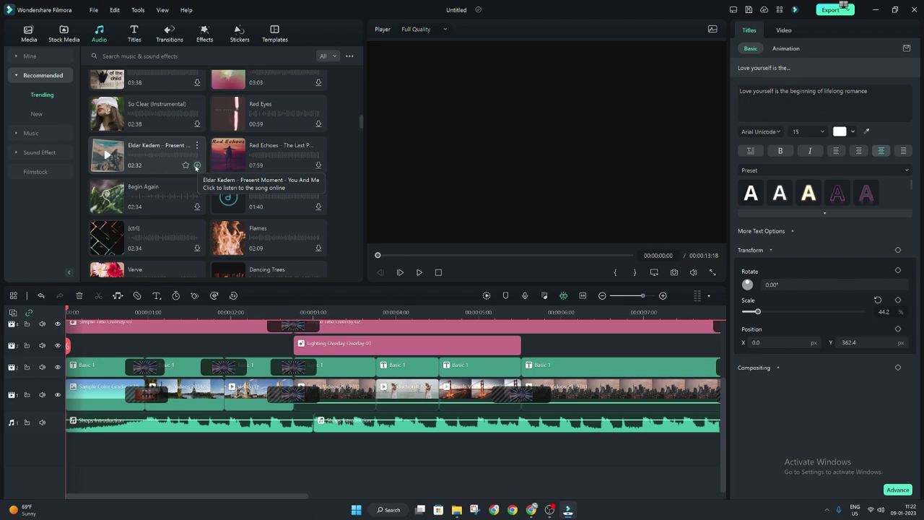
Step: Place Present Moment - You And Me on a second audio track, extending the project to 2:32
mouse_move(177, 166)
mouse_down()
mouse_move(79, 454)
mouse_move(71, 444)
mouse_up()
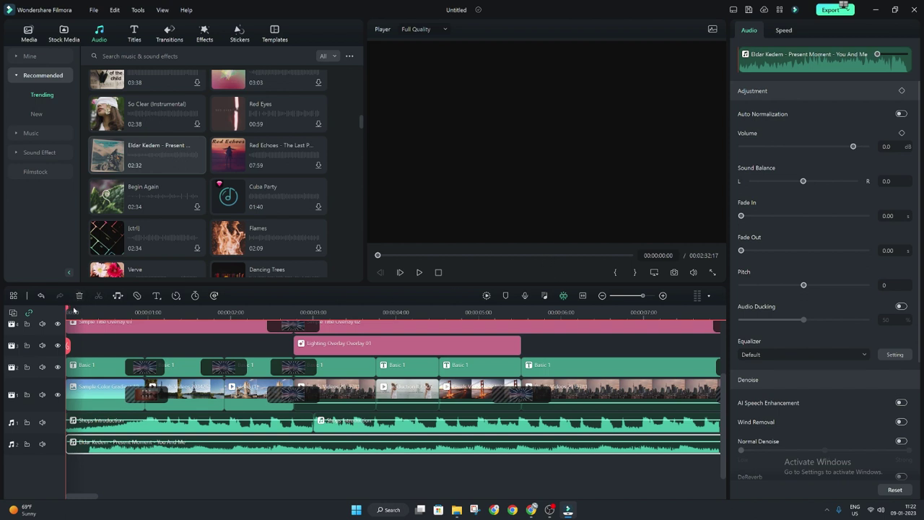
mouse_move(68, 310)
mouse_down()
mouse_move(254, 332)
mouse_move(587, 333)
mouse_up()
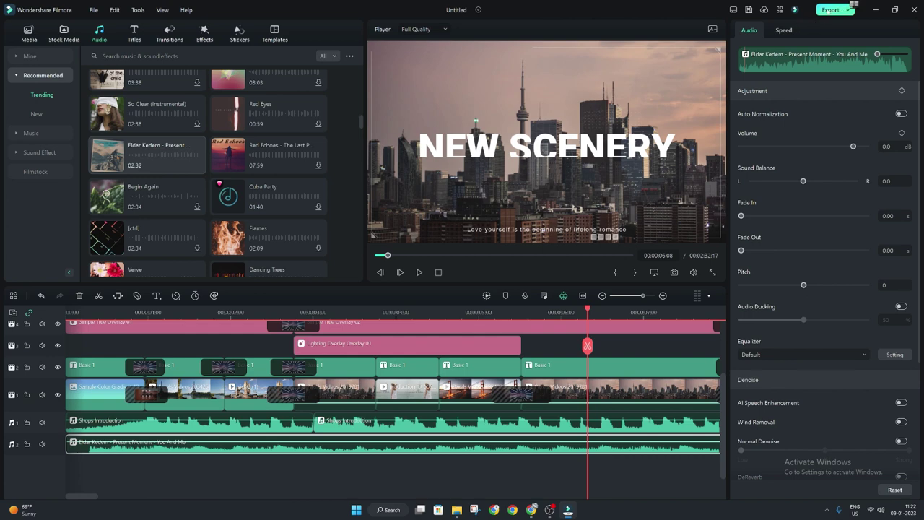
click(852, 5)
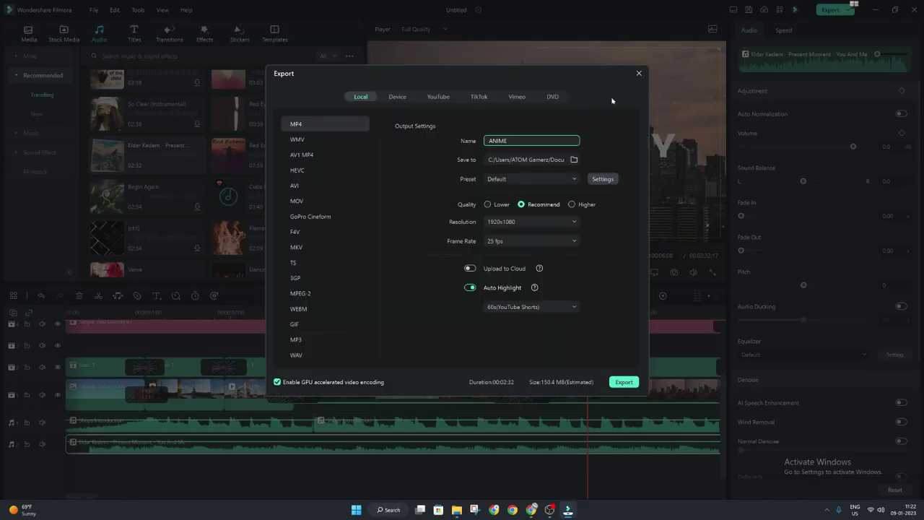
click(641, 76)
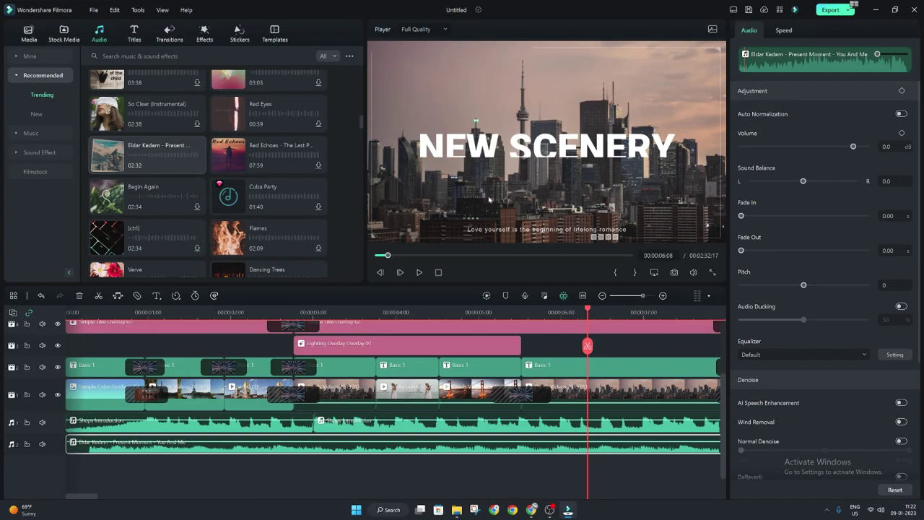